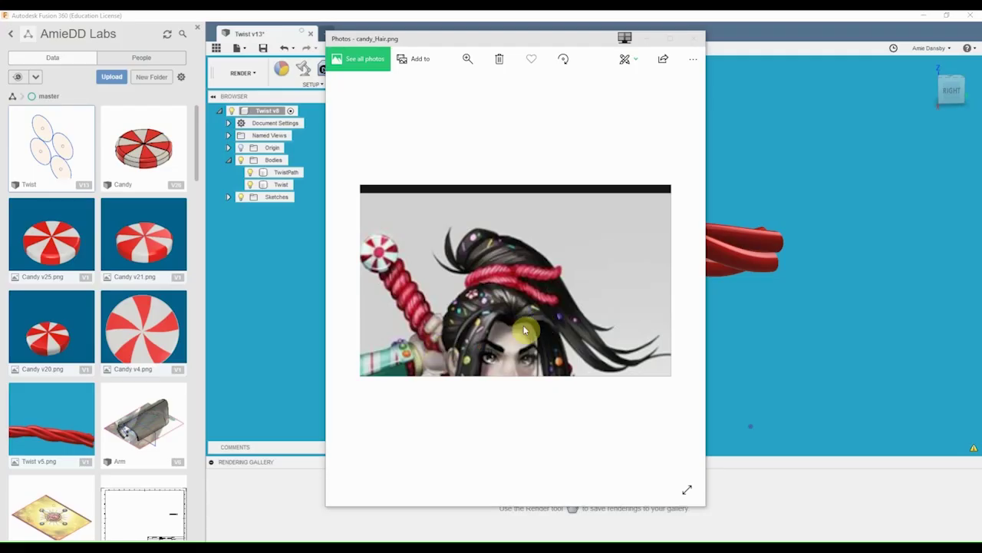
Step: Enlarge the candy_Hair.png reference picture to examine the red twisted hair ties and close it
click(471, 58)
drag(462, 83, 484, 83)
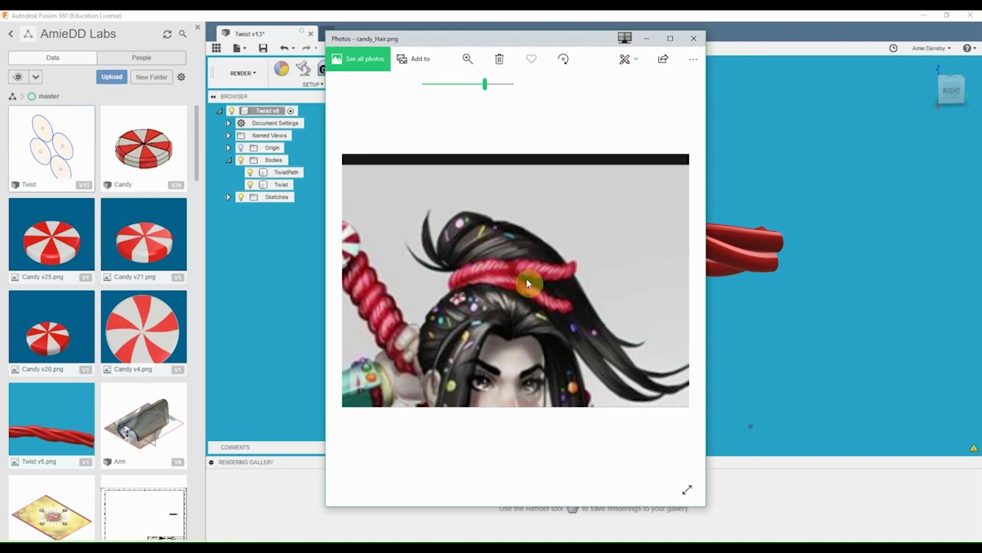
click(695, 42)
Step: Switch the twist design from the Render workspace to the Model workspace and hide the project data panel
scroll(617, 338, up, 1)
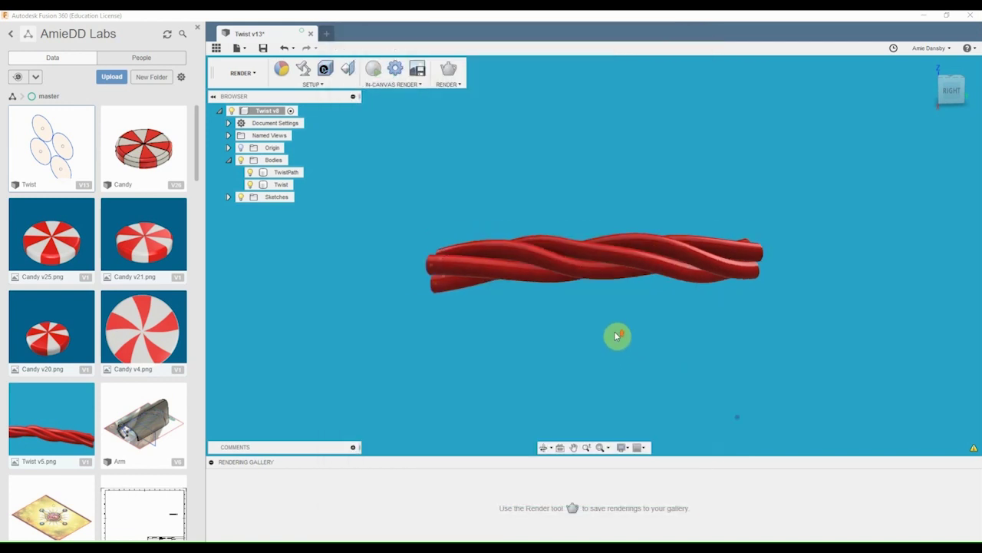
scroll(619, 334, down, 2)
mouse_move(539, 316)
shift+middle_down()
mouse_move(551, 336)
mouse_move(530, 322)
mouse_move(539, 354)
mouse_move(430, 281)
mouse_move(364, 276)
mouse_move(377, 272)
mouse_move(368, 265)
shift+middle_up()
click(242, 73)
click(242, 97)
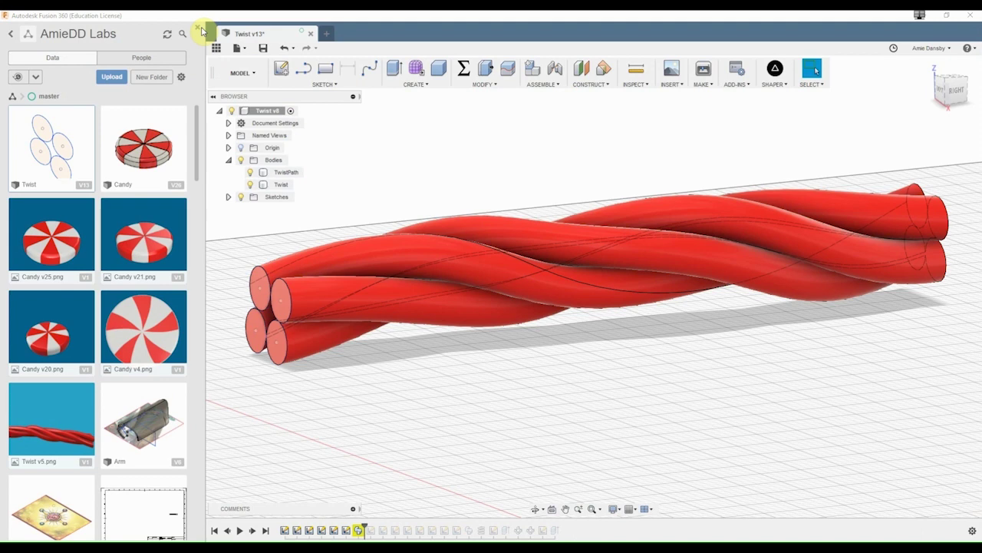
click(198, 29)
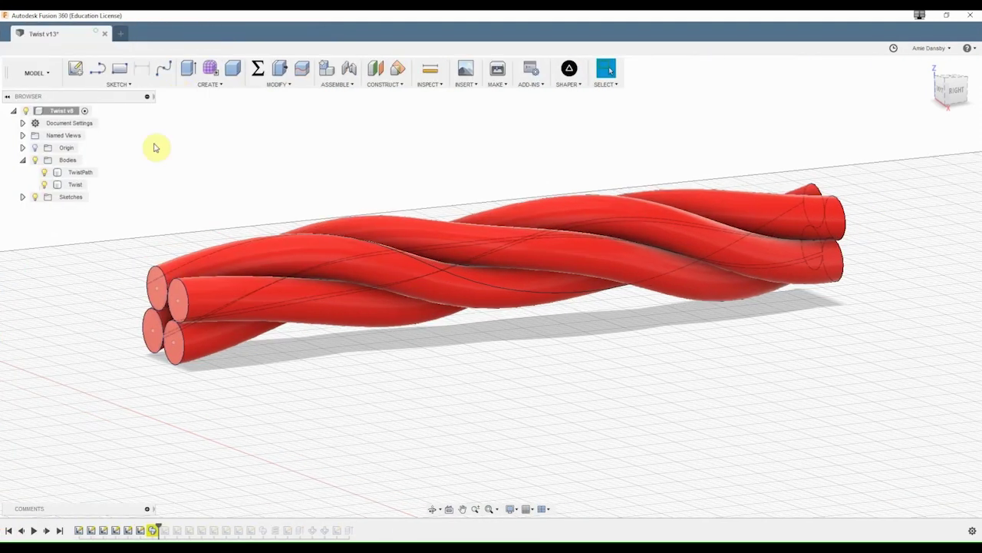
Step: Delete the existing twisted strand bodies together with the features that depend on them
click(940, 93)
scroll(320, 301, up, 5)
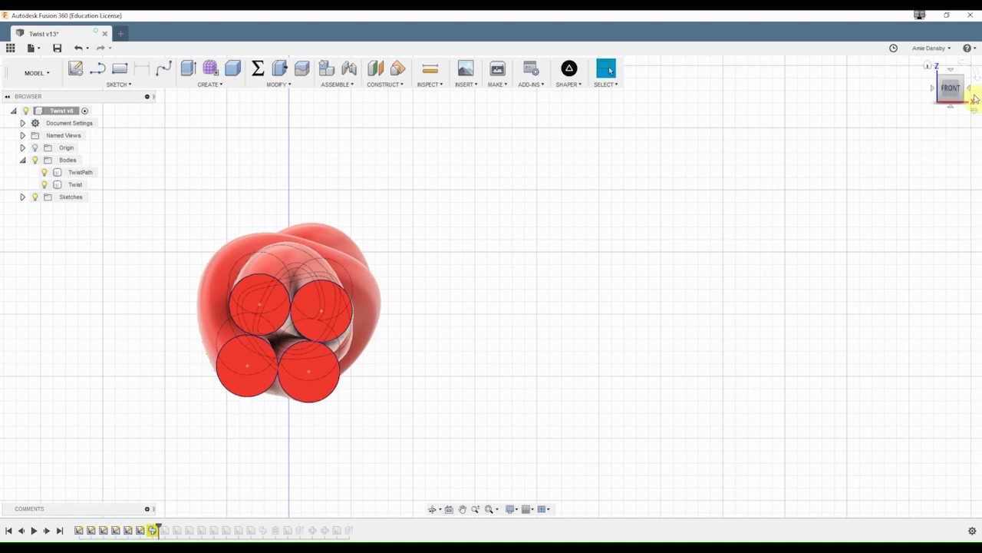
click(970, 88)
scroll(637, 325, down, 4)
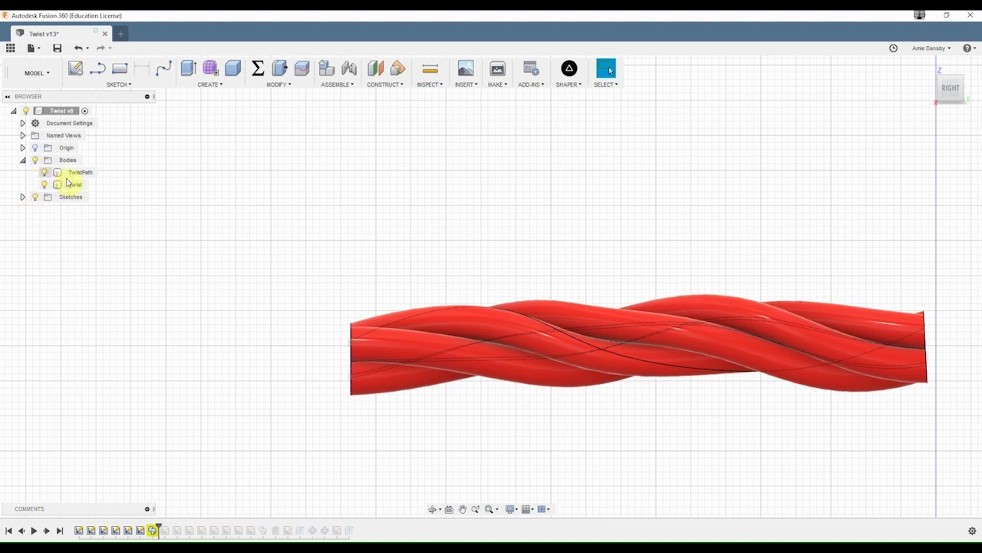
scroll(307, 370, down, 2)
middle_drag(684, 285, 583, 253)
drag(769, 222, 210, 402)
key(Delete)
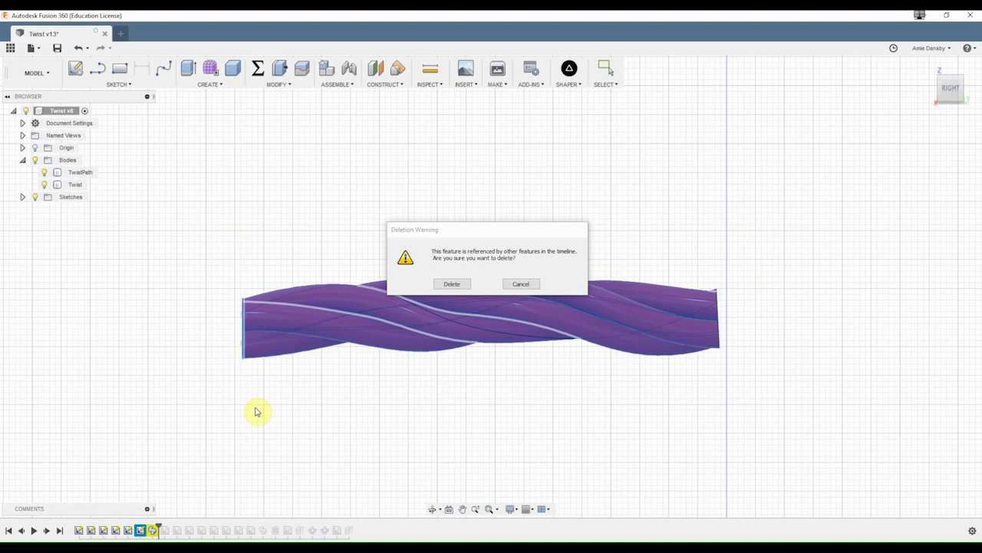
click(451, 284)
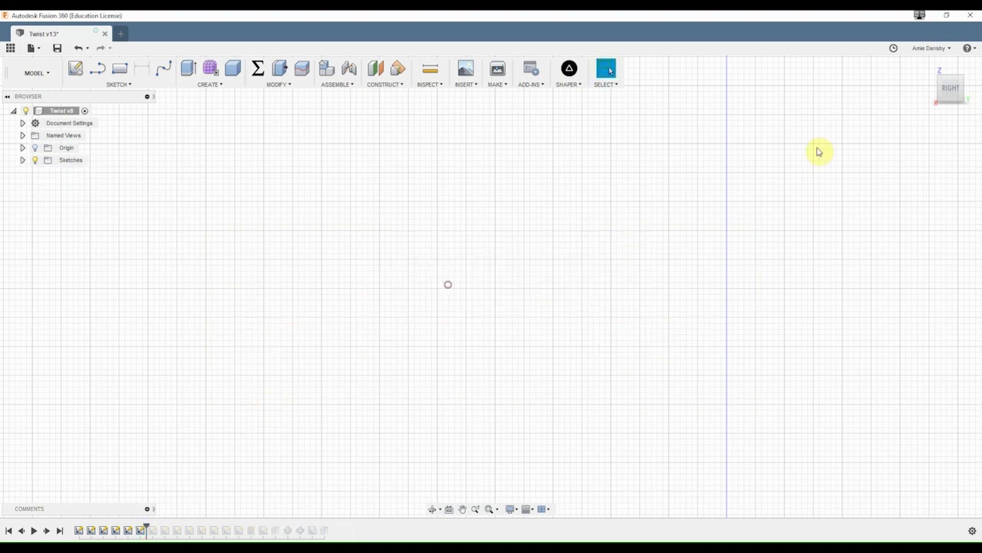
Step: Sketch a 2-point circle with a 4 mm diameter on the front plane, starting at the origin
click(932, 89)
middle_drag(778, 368, 503, 177)
middle_drag(167, 353, 417, 329)
scroll(422, 326, down, 2)
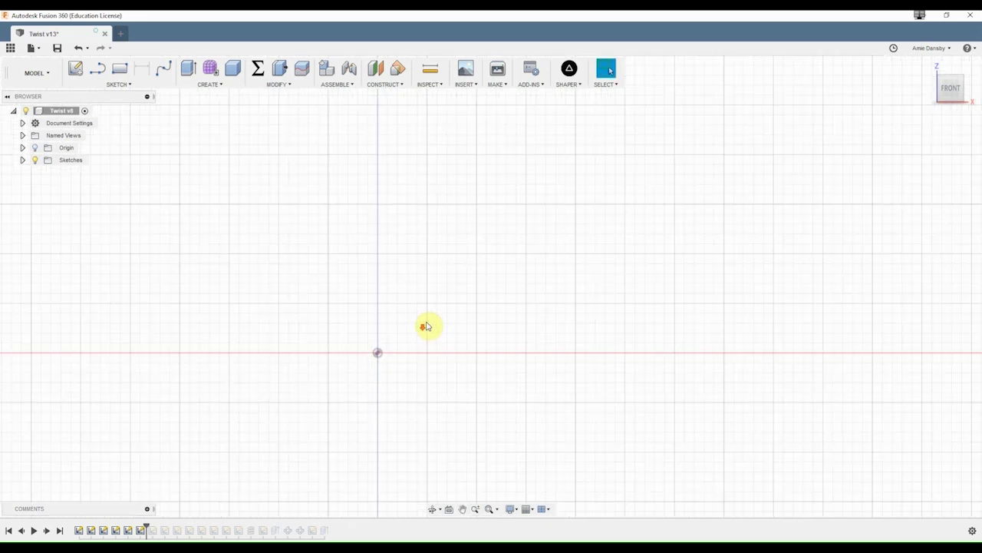
click(119, 85)
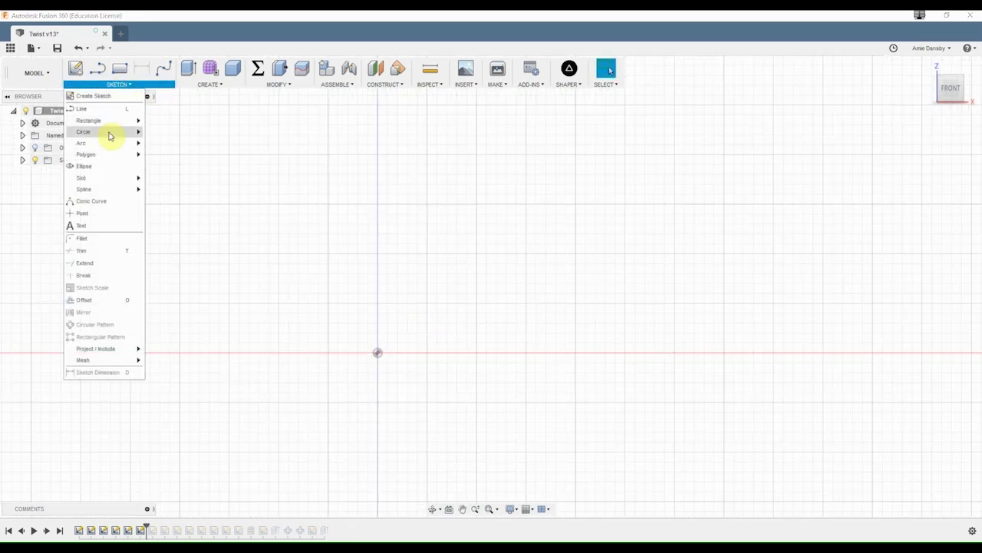
mouse_move(109, 132)
click(180, 145)
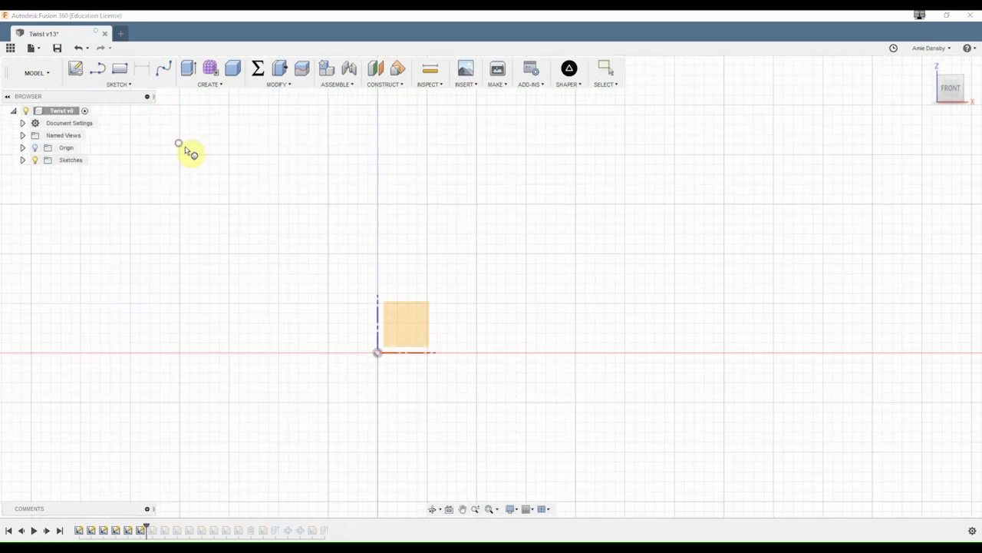
click(406, 336)
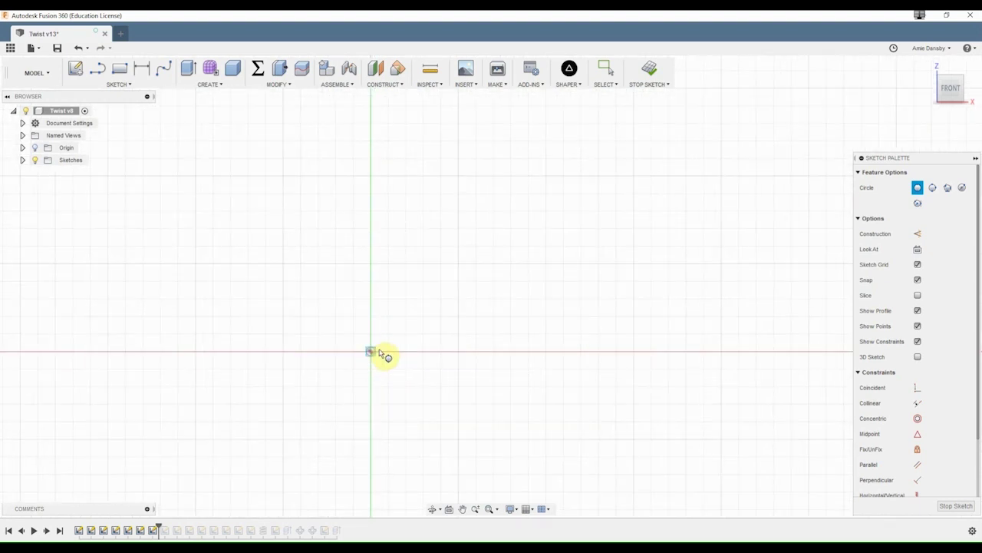
click(370, 351)
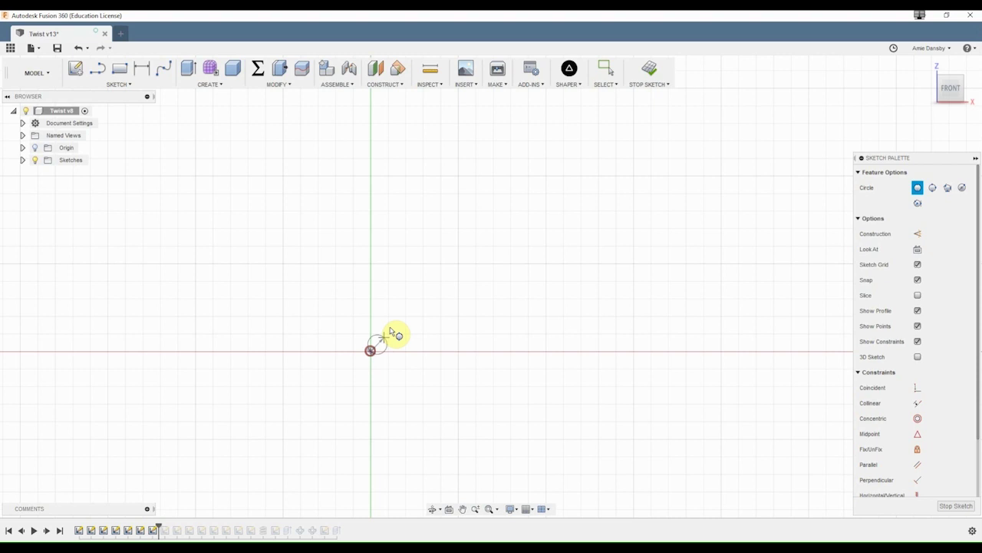
text(4mm)
key(Tab)
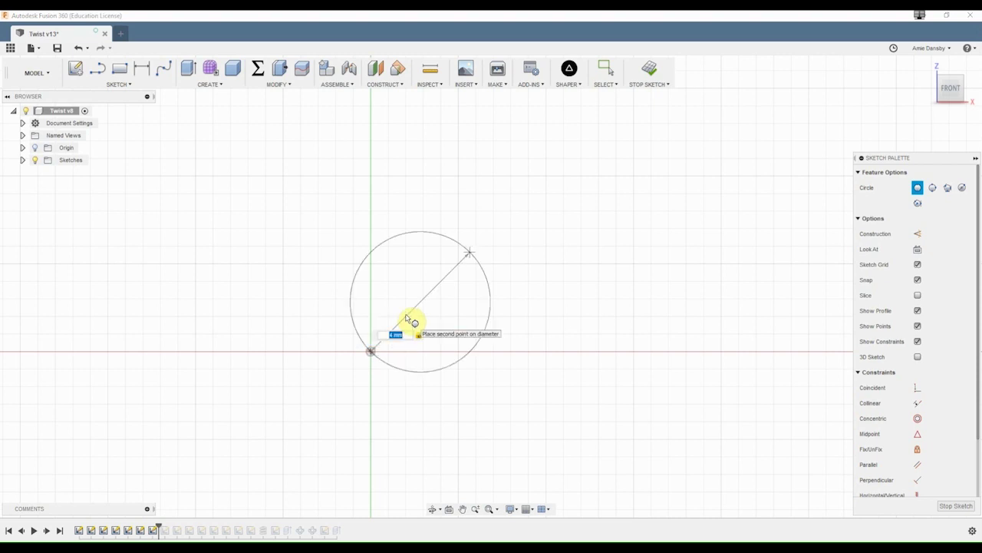
key(Return)
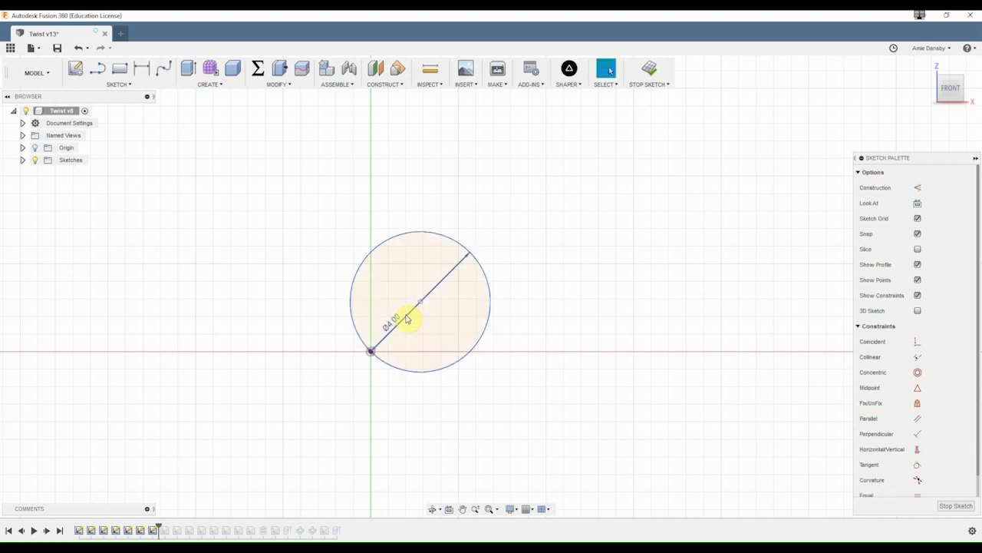
Step: Add two 4 mm 2-point circles below the horizontal axis, one starting on the vertical axis and one to its left
right_click(396, 363)
click(404, 329)
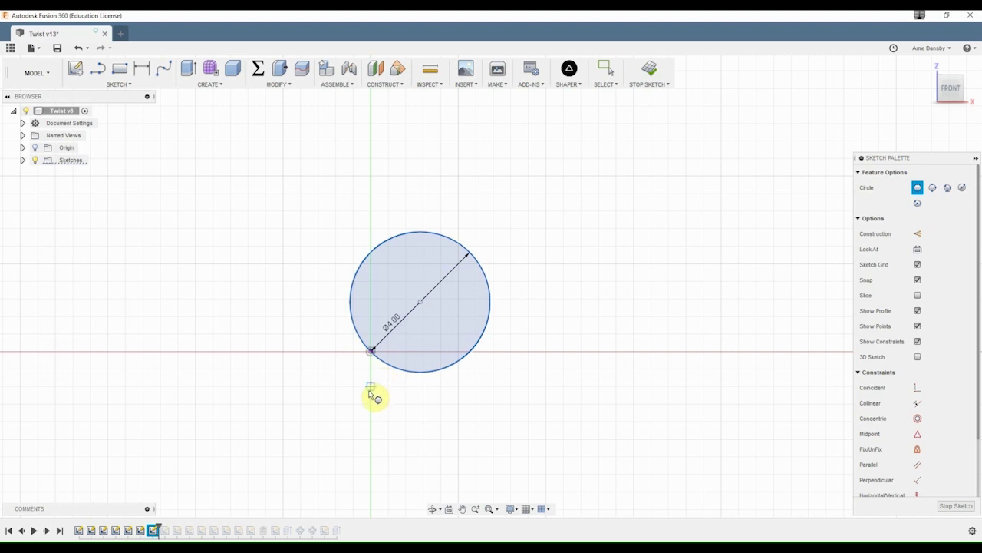
click(369, 401)
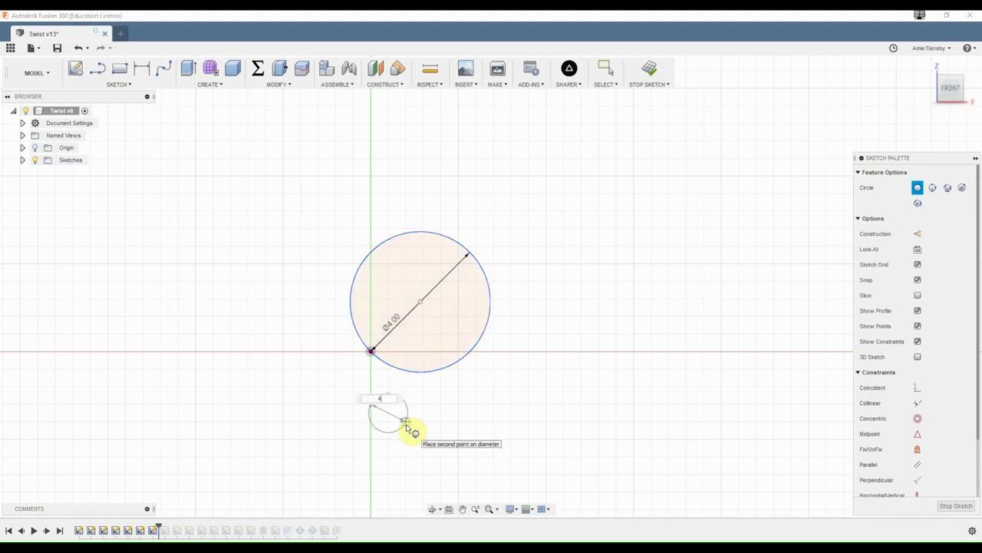
text(4)
key(Return)
right_click(399, 427)
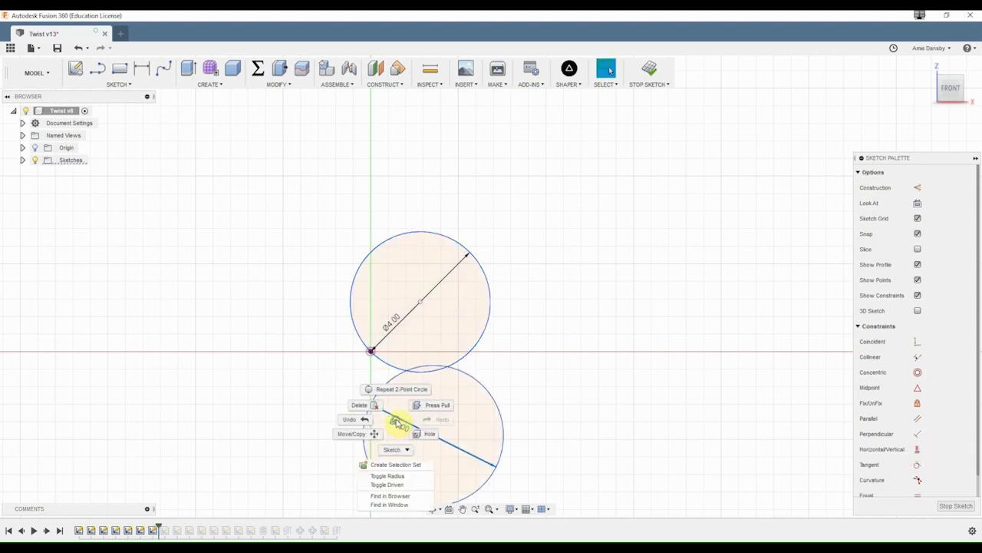
click(399, 388)
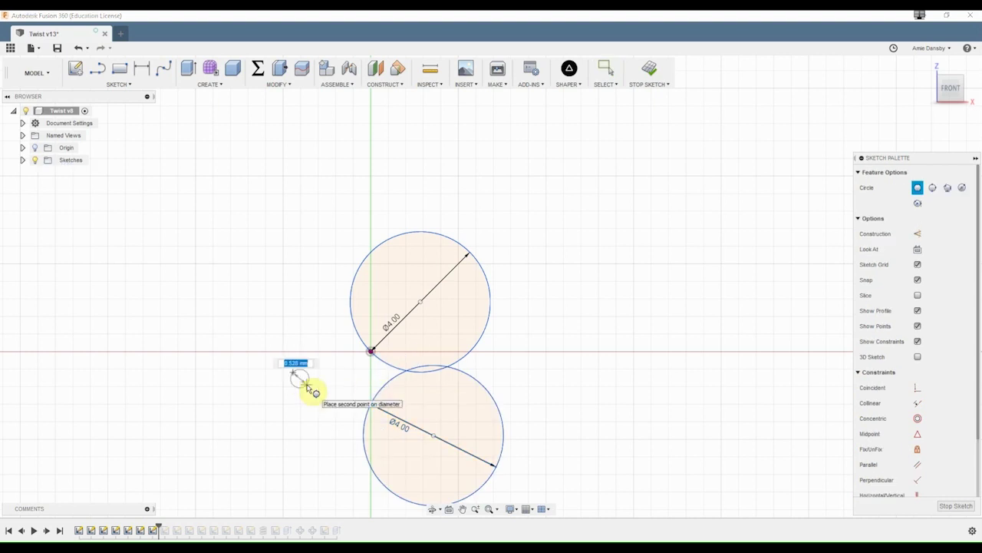
key(Return)
Step: Add a fourth 4 mm 2-point circle at the upper left of the cluster and finish the sketch
right_click(307, 384)
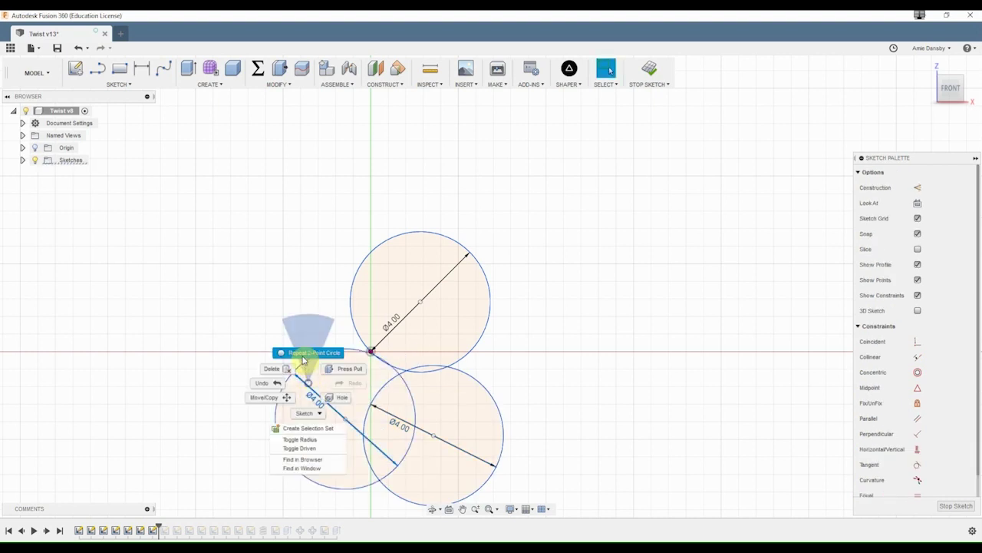
click(302, 353)
click(260, 307)
text(4)
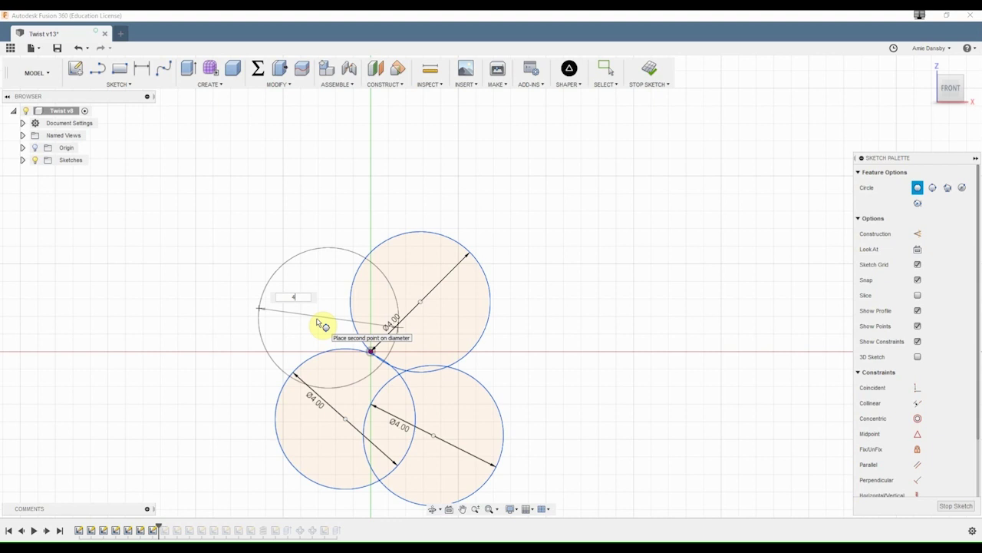
key(Return)
key(Return)
key(Escape)
click(130, 85)
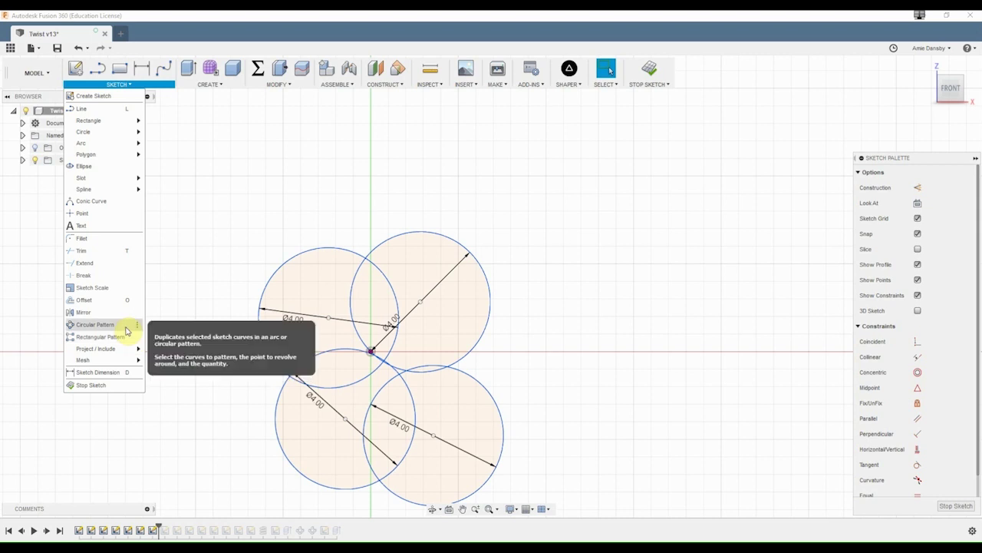
scroll(370, 282, down, 3)
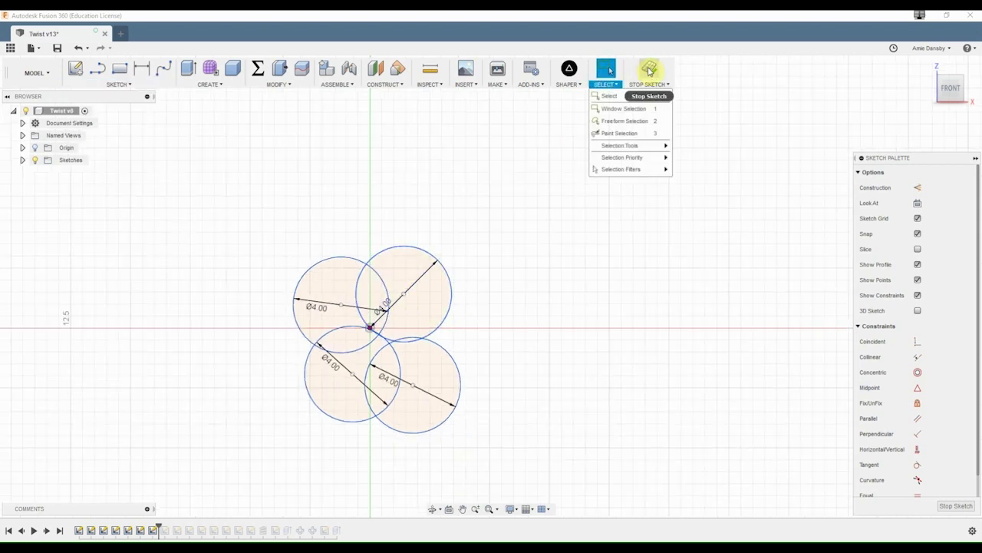
click(649, 69)
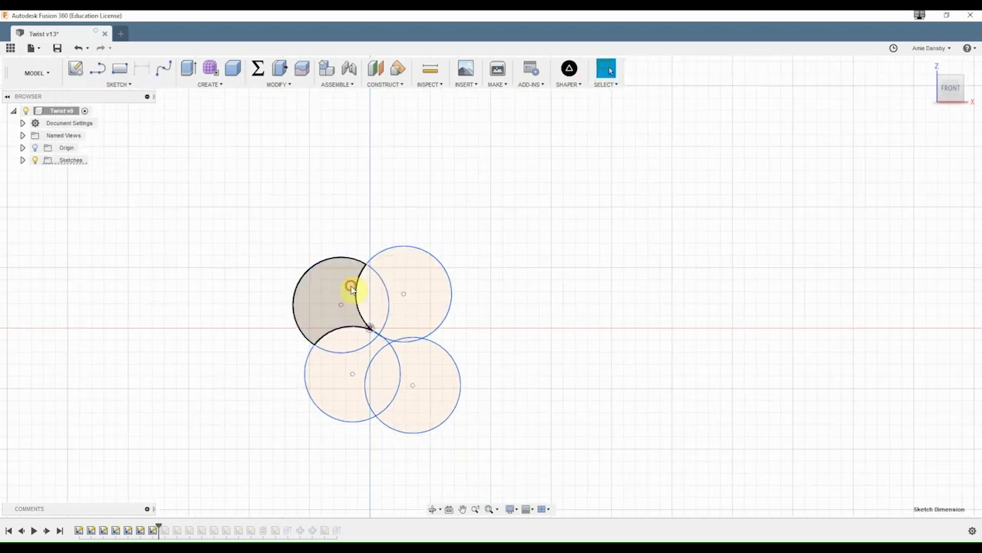
Step: Move the upper-left circle, as a sketch object, -1.391 mm in X to clear the upper-right circle
key(m)
click(944, 174)
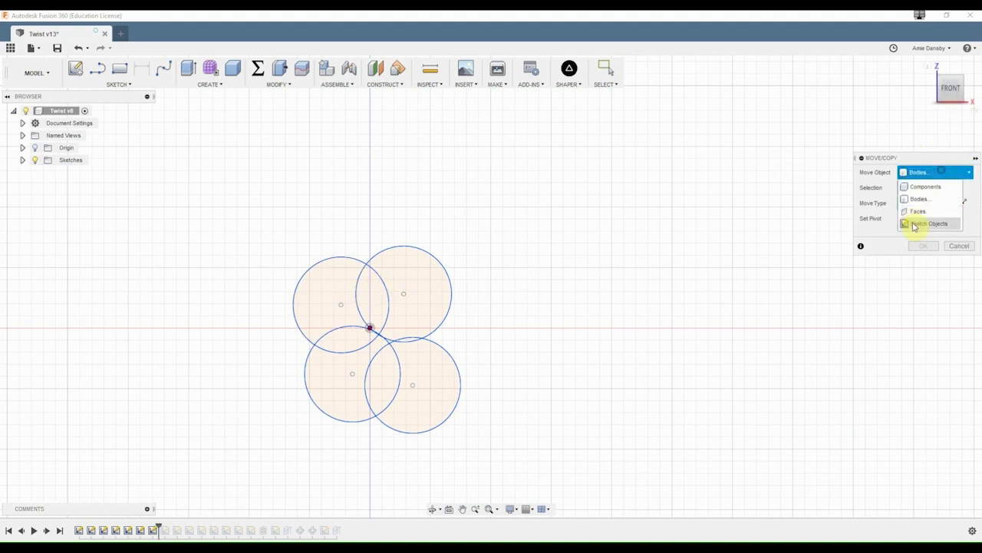
click(913, 222)
click(340, 309)
drag(370, 304, 338, 303)
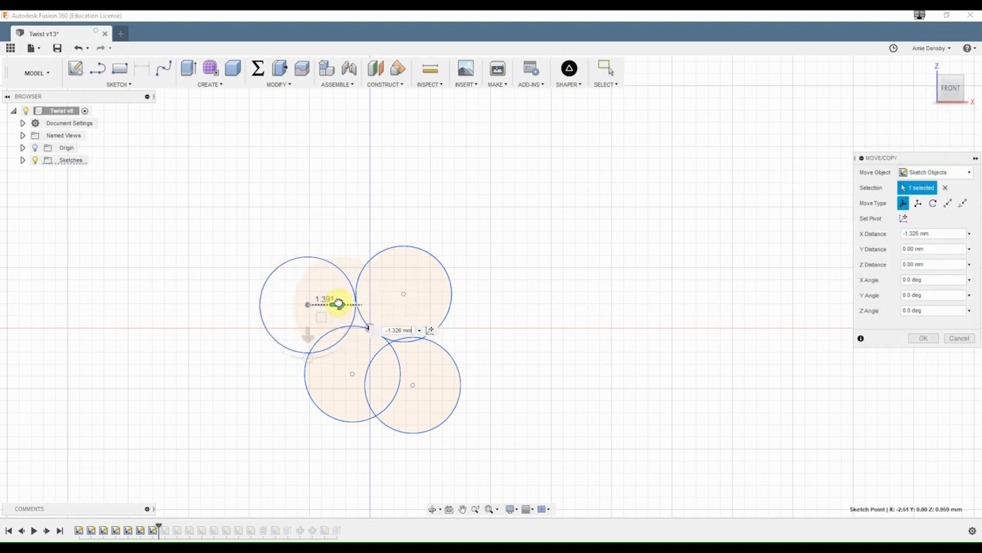
Step: Move the lower-left circle outward in X, shift it 1.155 mm in Y, and move it back 0.171 mm in X
click(354, 375)
drag(381, 374, 344, 373)
drag(312, 406, 313, 432)
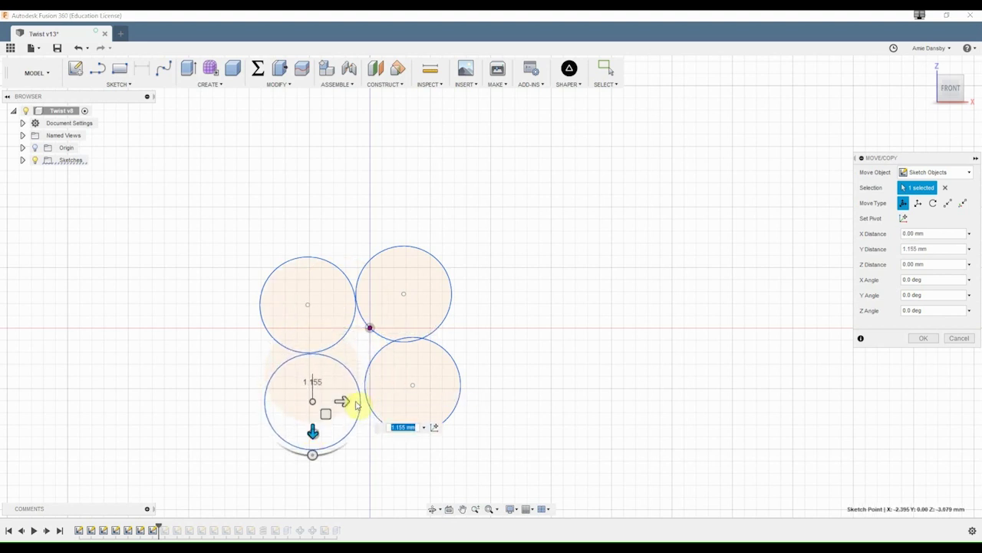
drag(341, 402, 349, 401)
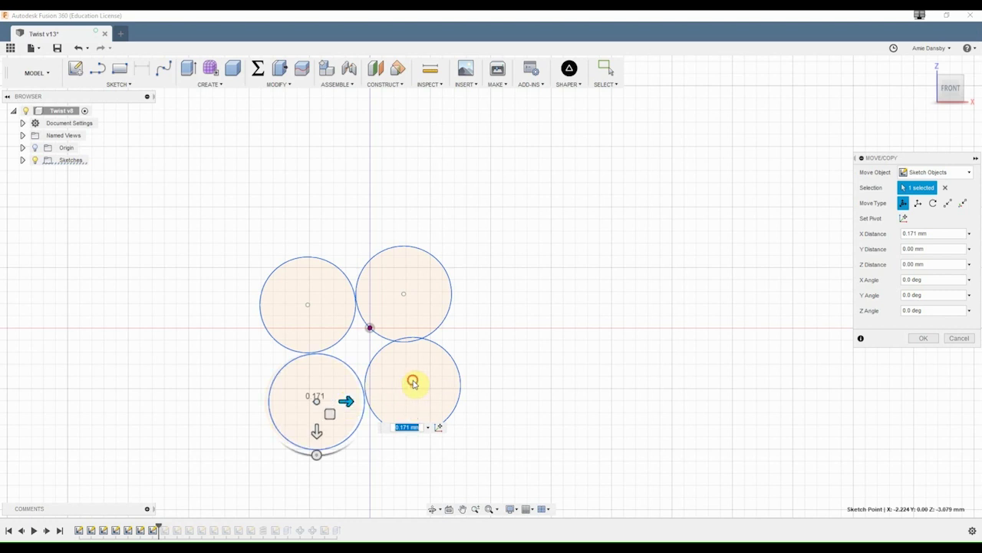
Step: Move the lower-right circle 0.205 mm in Y so it no longer overlaps the circle above, and finish the move
click(413, 388)
drag(412, 406, 412, 422)
scroll(408, 377, up, 5)
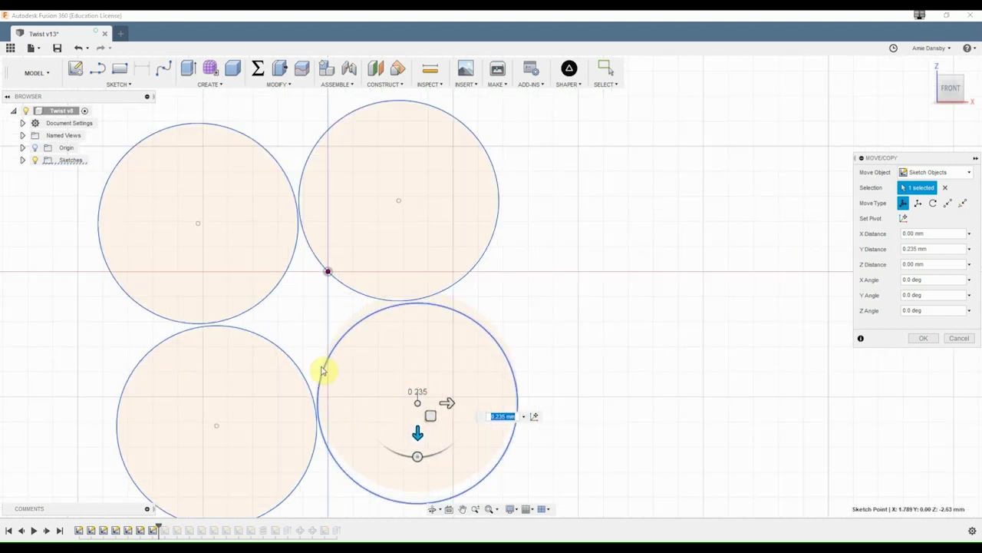
drag(414, 437, 416, 434)
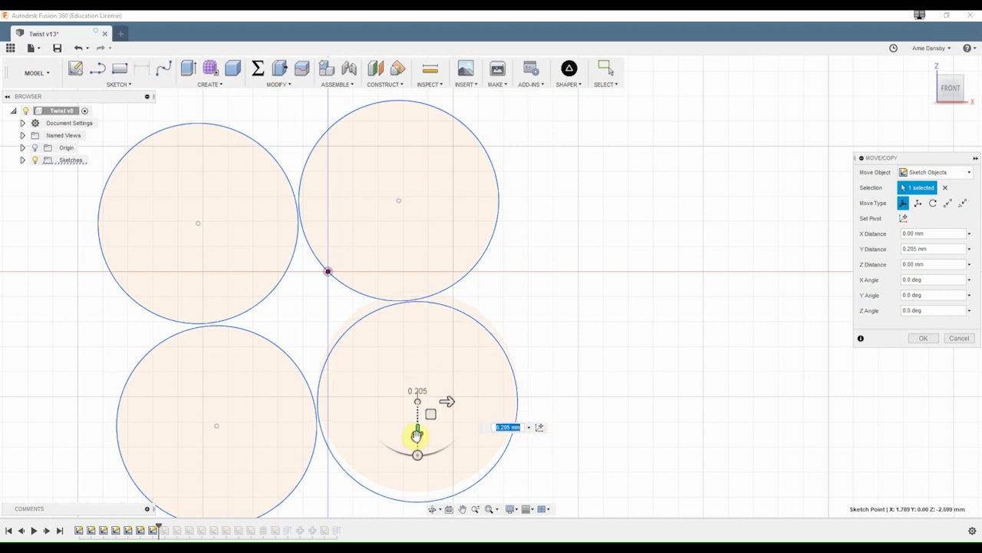
click(923, 338)
Step: Save the twist design with the four separated circles as a new version
scroll(513, 347, down, 3)
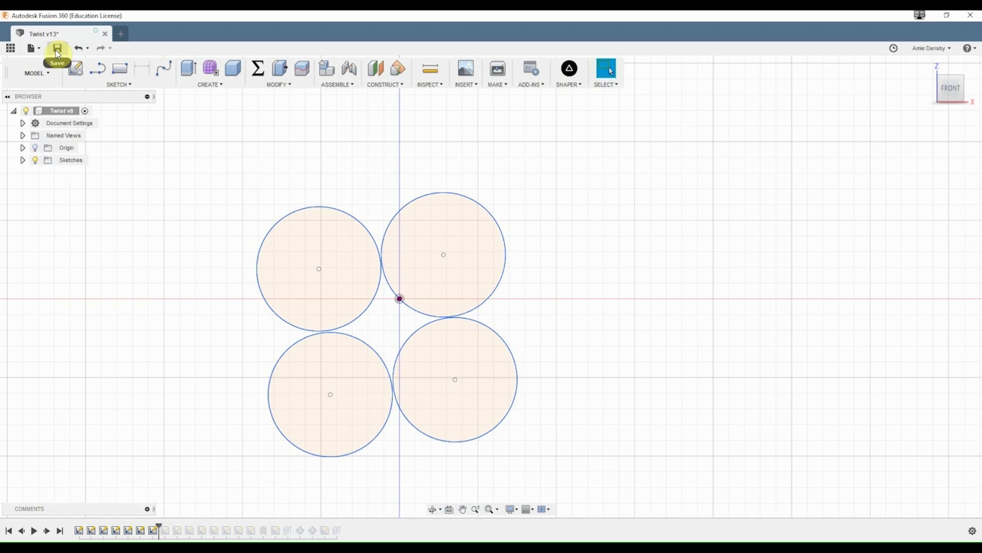
click(57, 50)
click(468, 274)
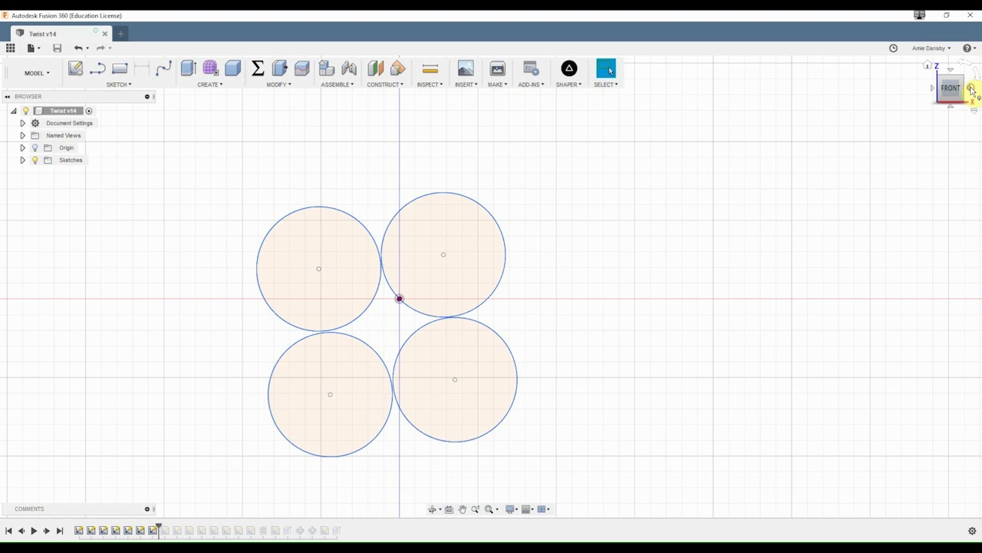
Step: Start a spline on the YZ plane beside the circles and place its first three points in a shallow arch
click(971, 90)
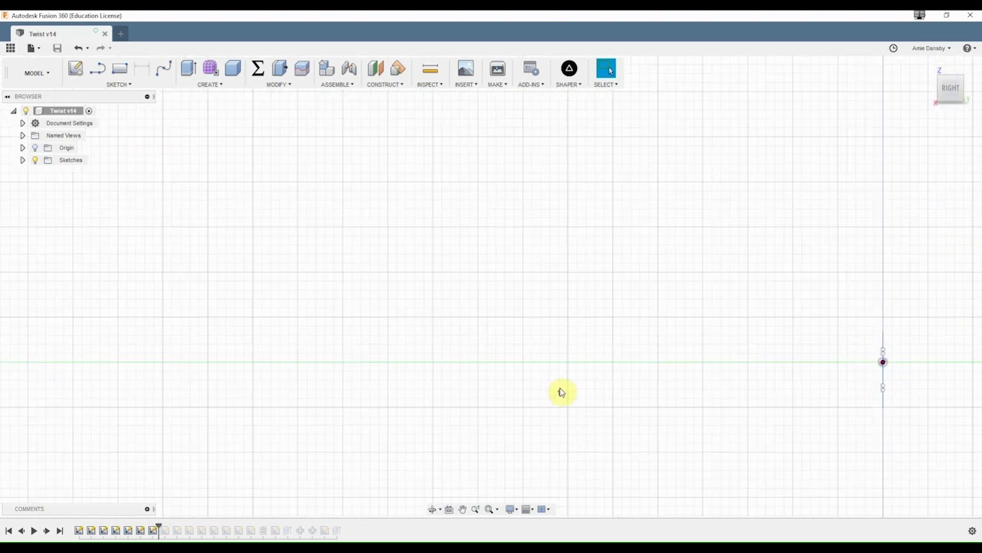
mouse_move(759, 345)
middle_down()
mouse_move(624, 318)
mouse_move(430, 300)
middle_up()
scroll(560, 322, down, 4)
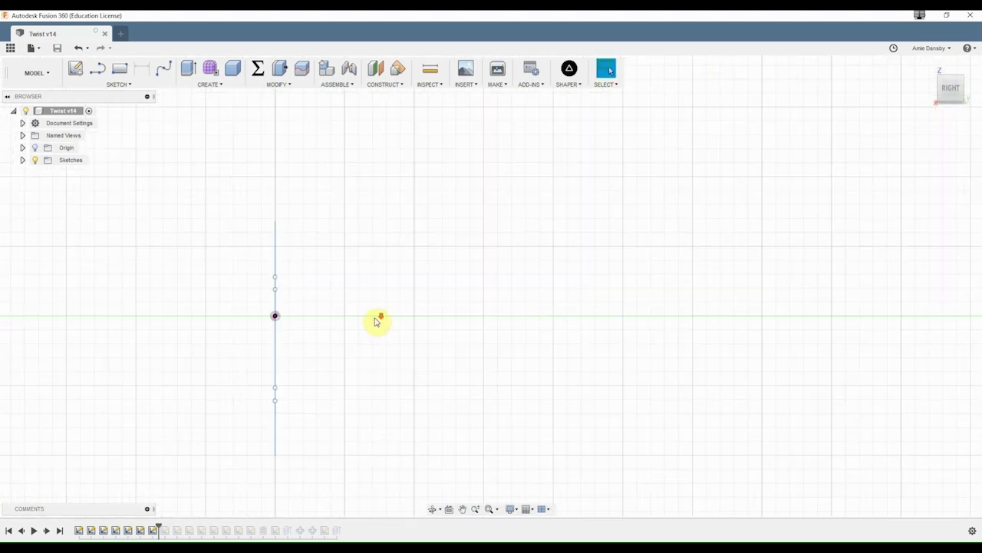
scroll(376, 320, up, 2)
click(162, 76)
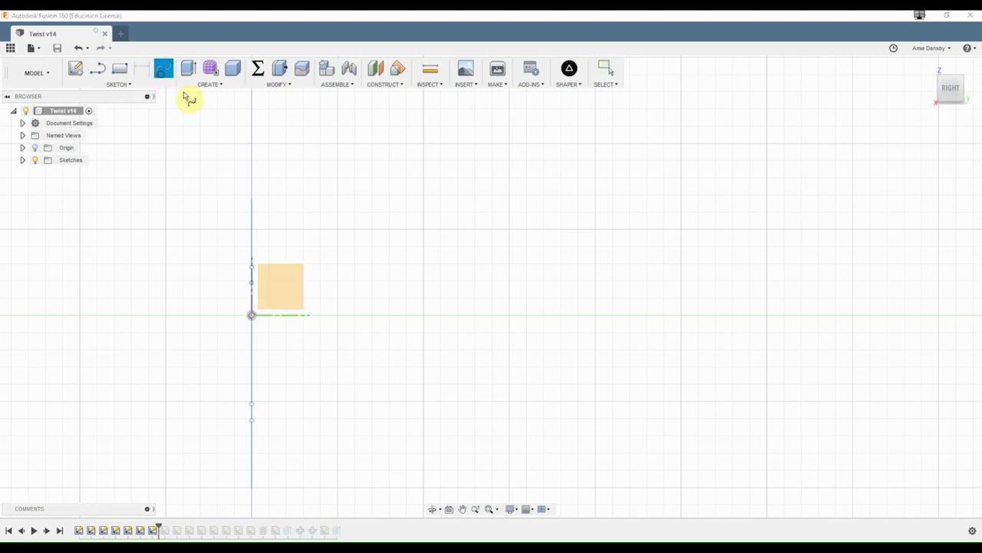
click(284, 281)
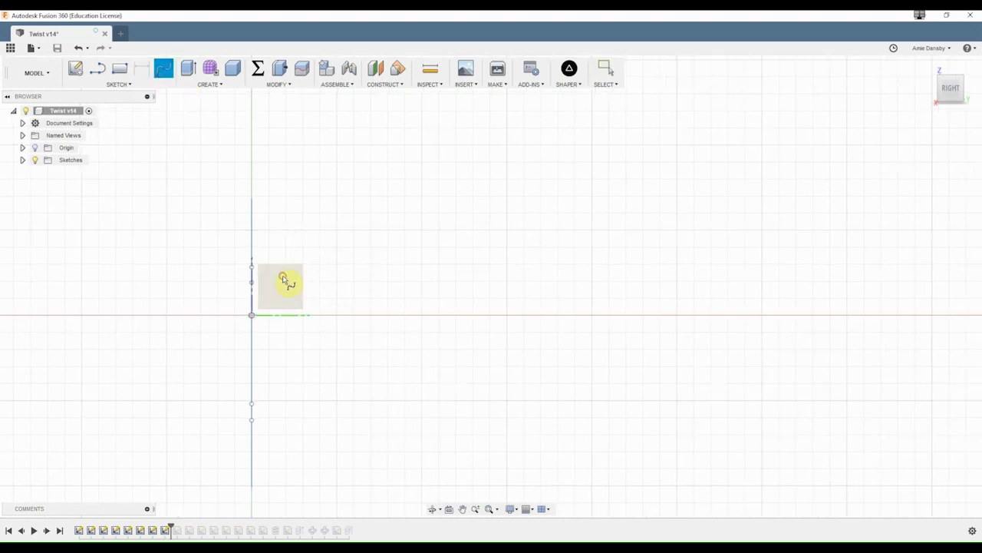
click(275, 353)
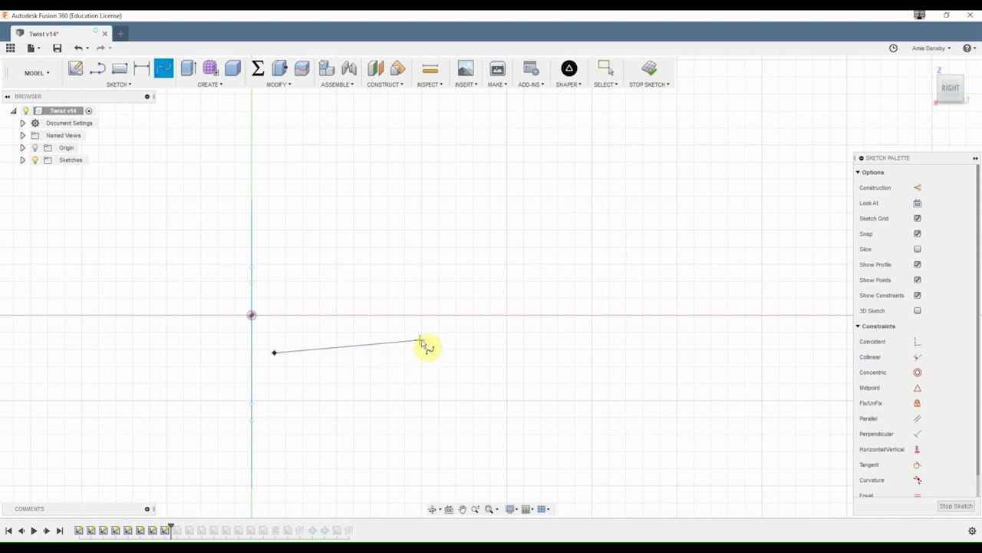
click(417, 333)
click(554, 344)
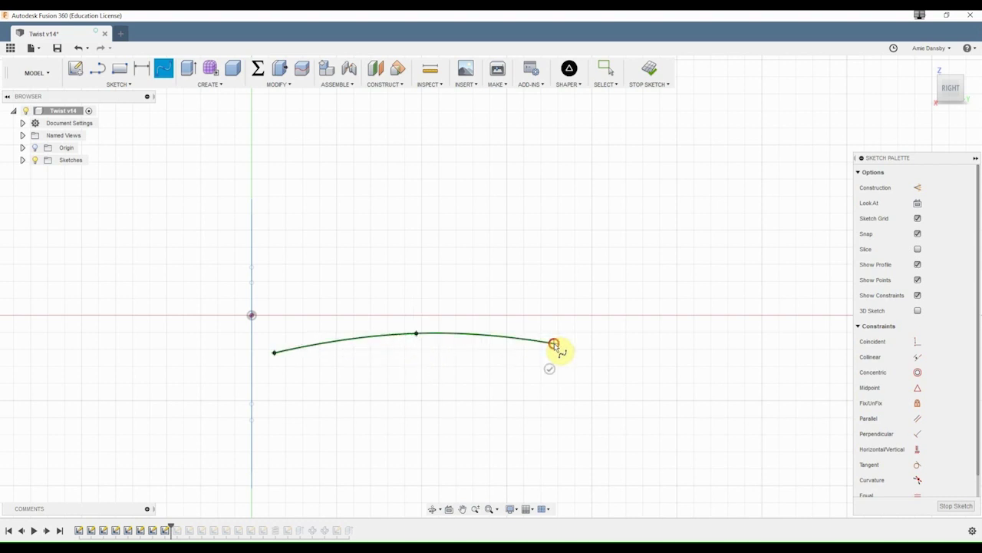
Step: Extend the spline with two more points to form a gently wavy path, and finish the sketch
scroll(557, 343, down, 3)
middle_drag(590, 340, 261, 335)
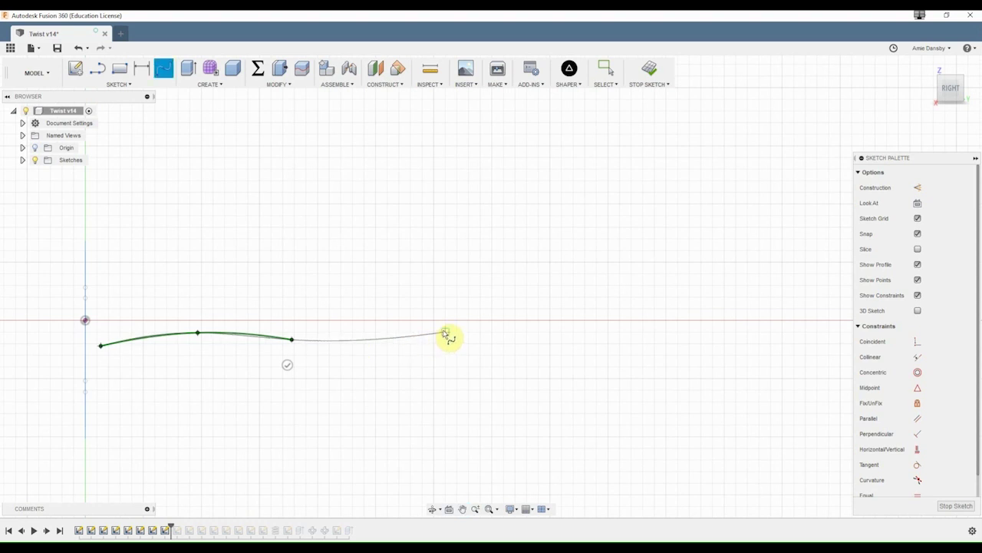
click(445, 332)
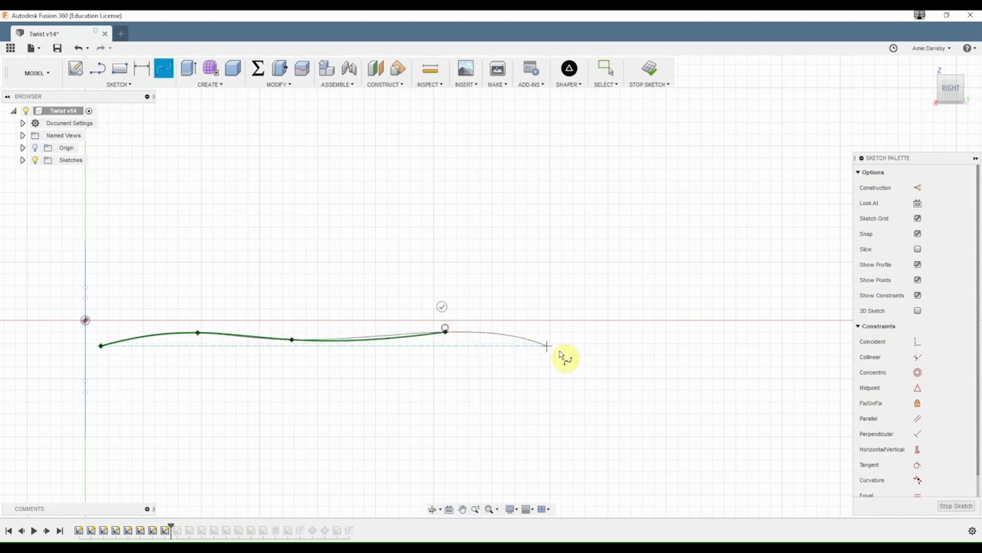
click(610, 347)
click(604, 371)
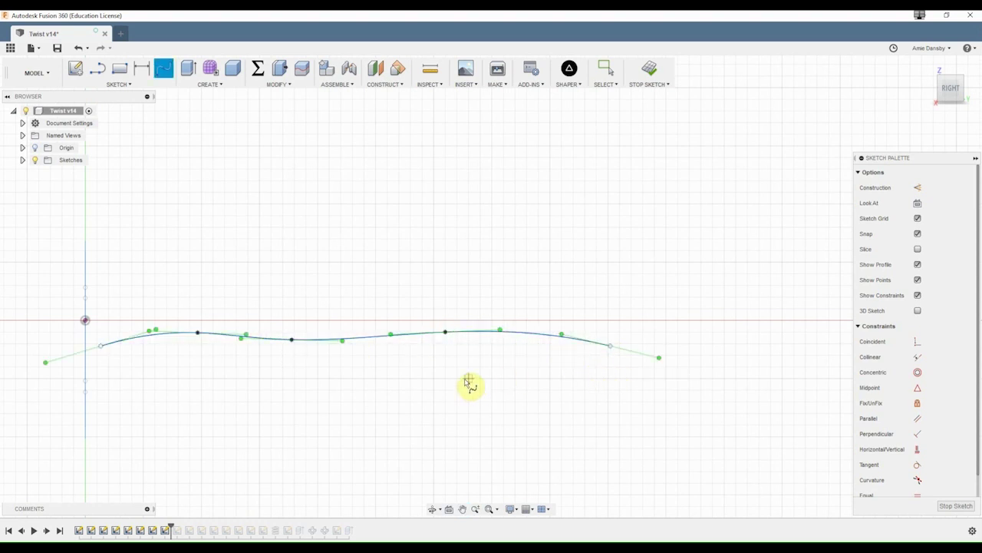
scroll(407, 395, down, 2)
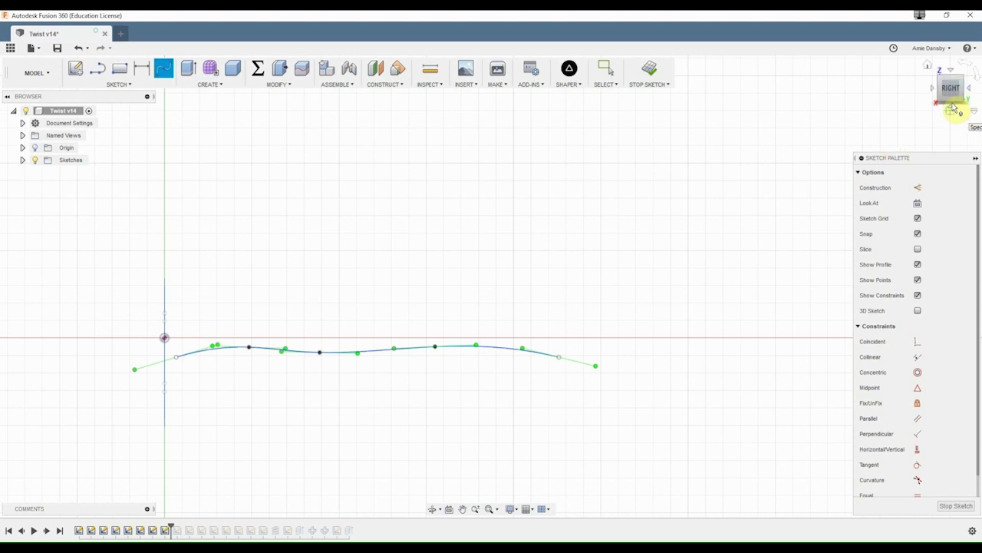
click(650, 69)
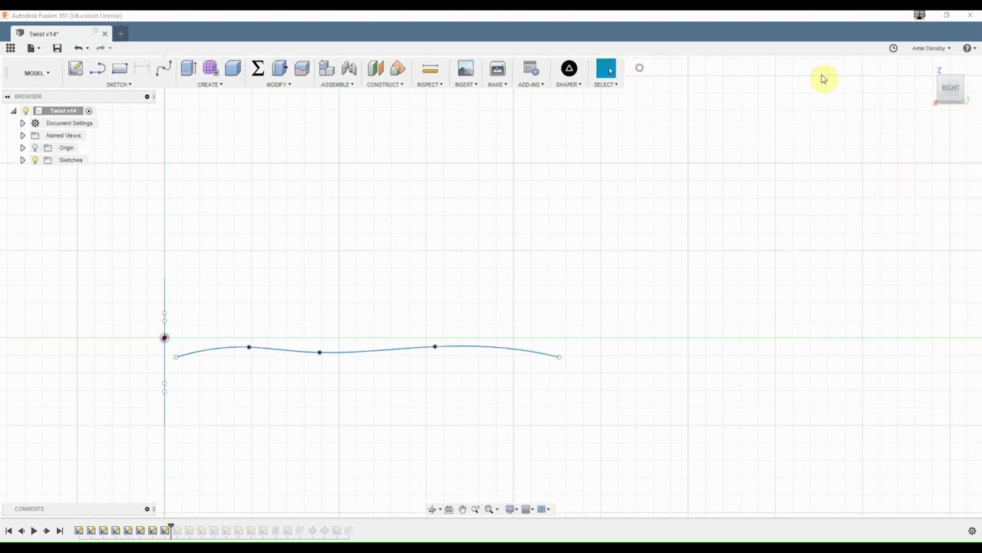
Step: Start a Sweep and select all four circles as its profiles
click(952, 111)
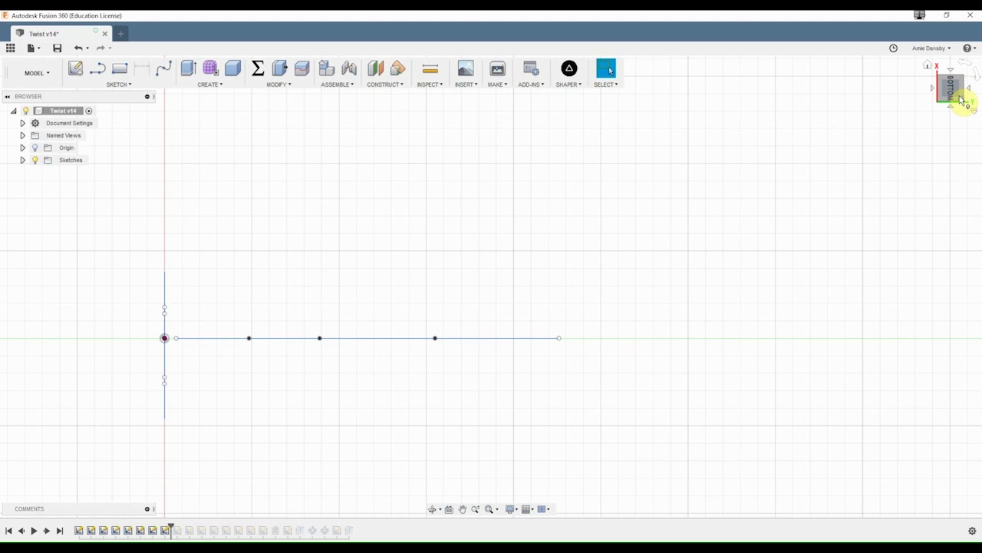
click(971, 91)
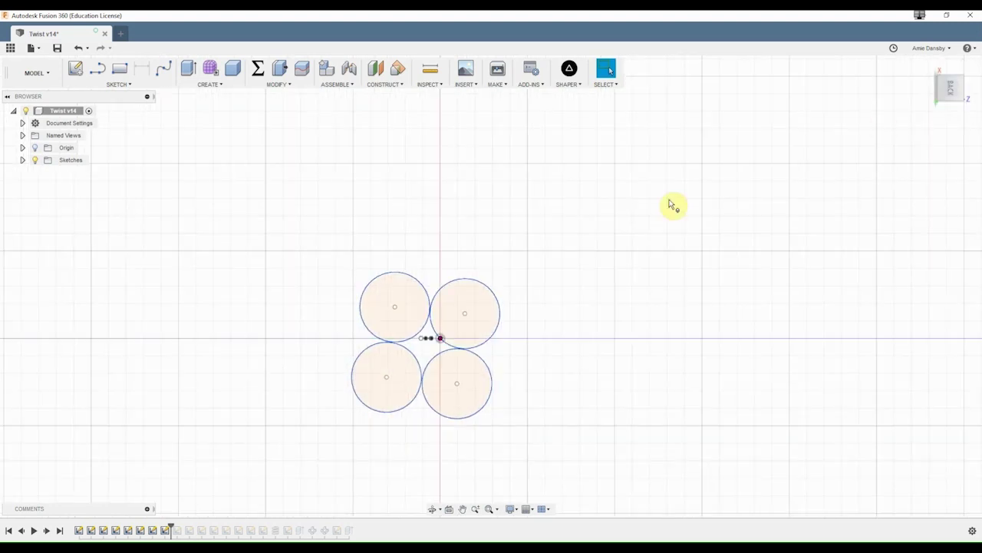
click(209, 84)
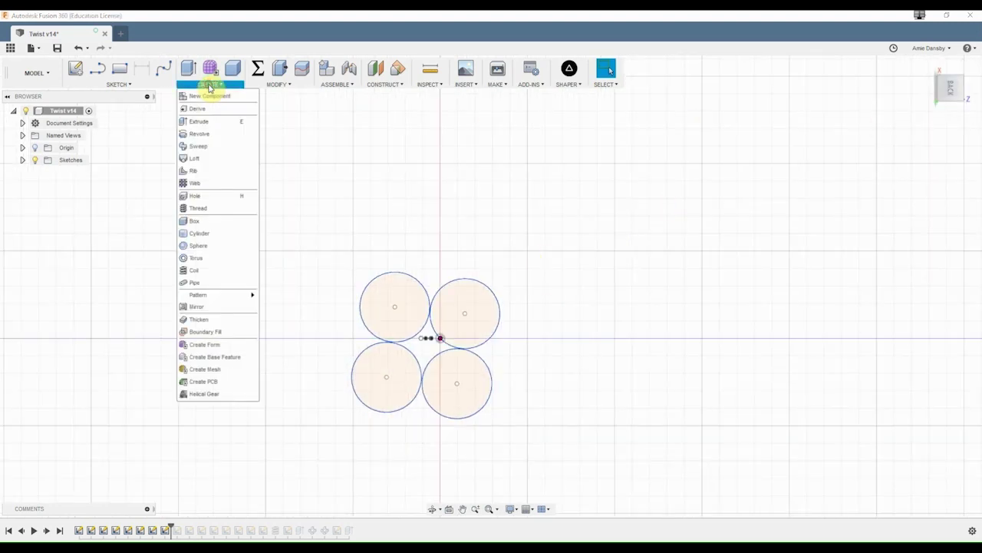
click(206, 146)
click(406, 304)
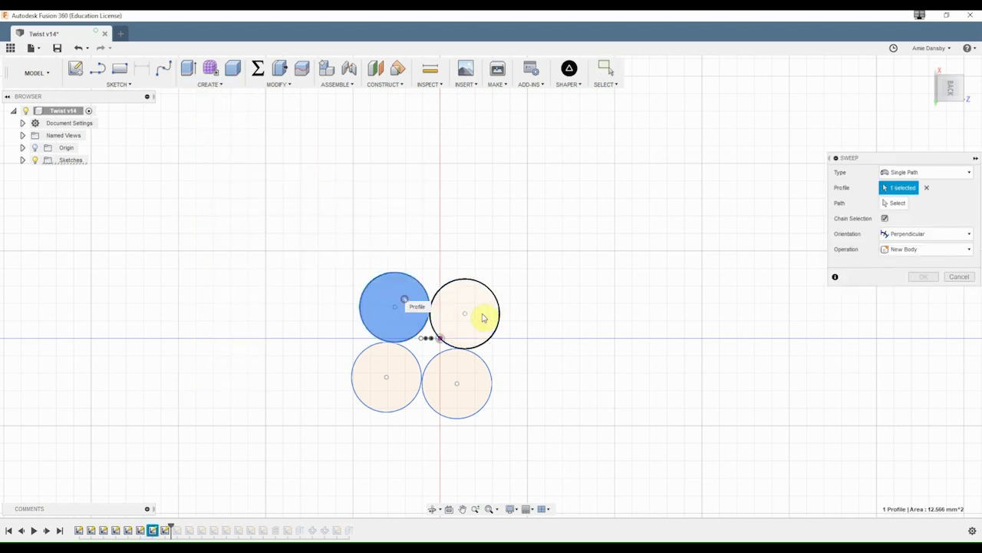
click(480, 314)
click(483, 374)
click(420, 377)
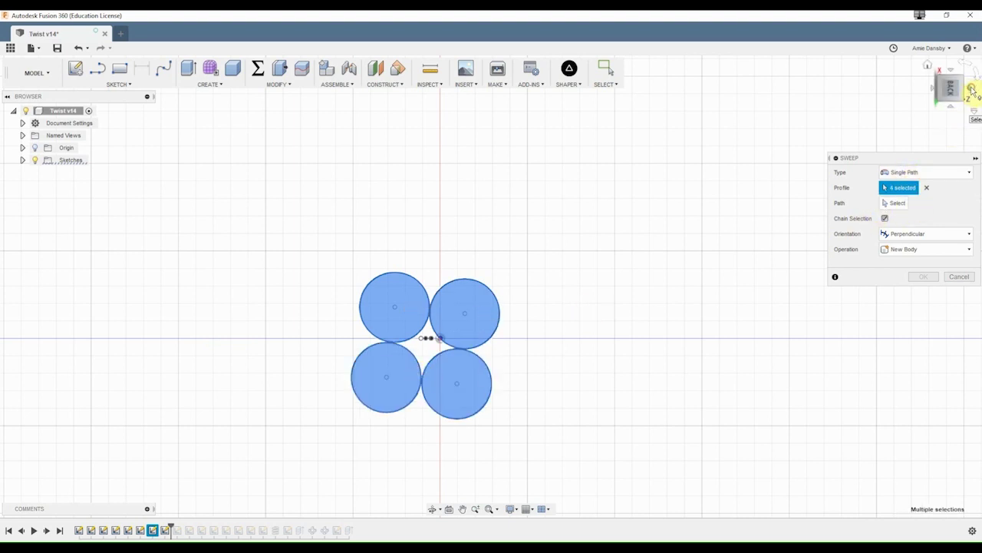
Step: Use the wavy spline as the path for the single-path sweep
click(968, 89)
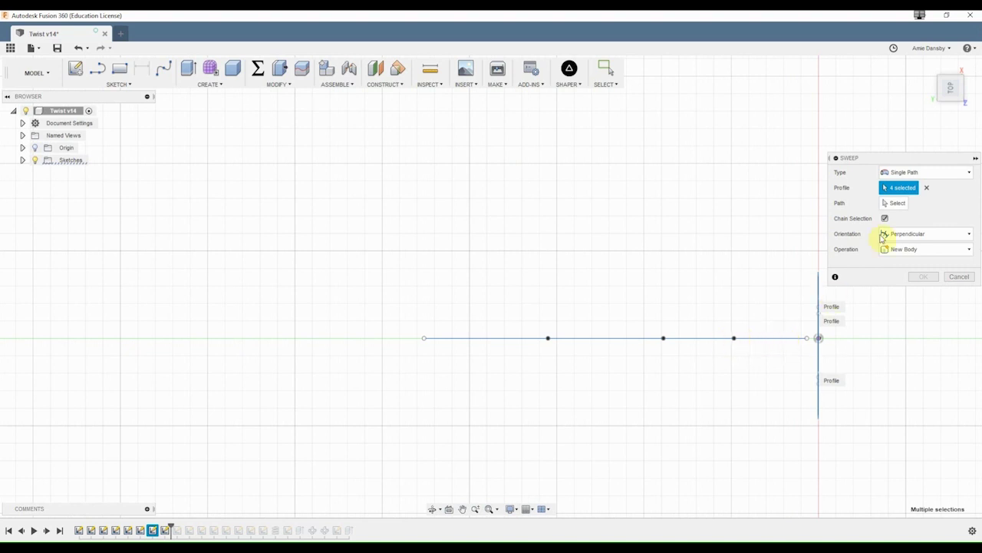
click(882, 204)
click(743, 338)
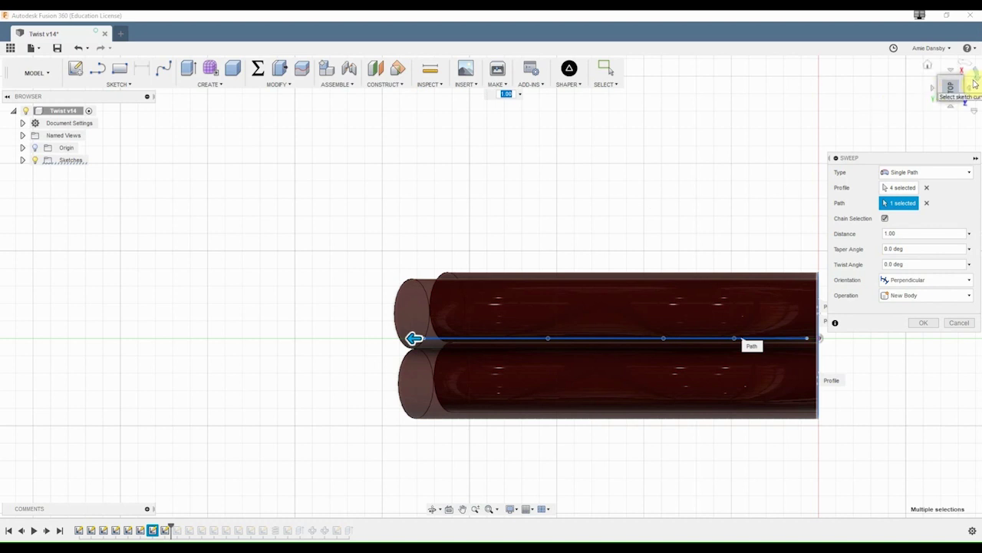
Step: Set the sweep's twist angle to 180 degrees and create the twisted strands as new bodies
click(975, 82)
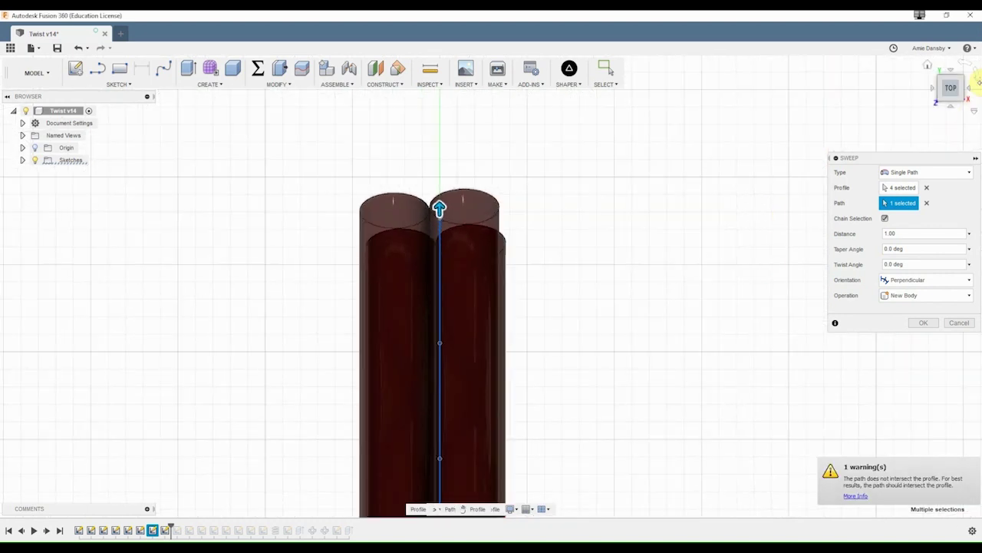
click(968, 91)
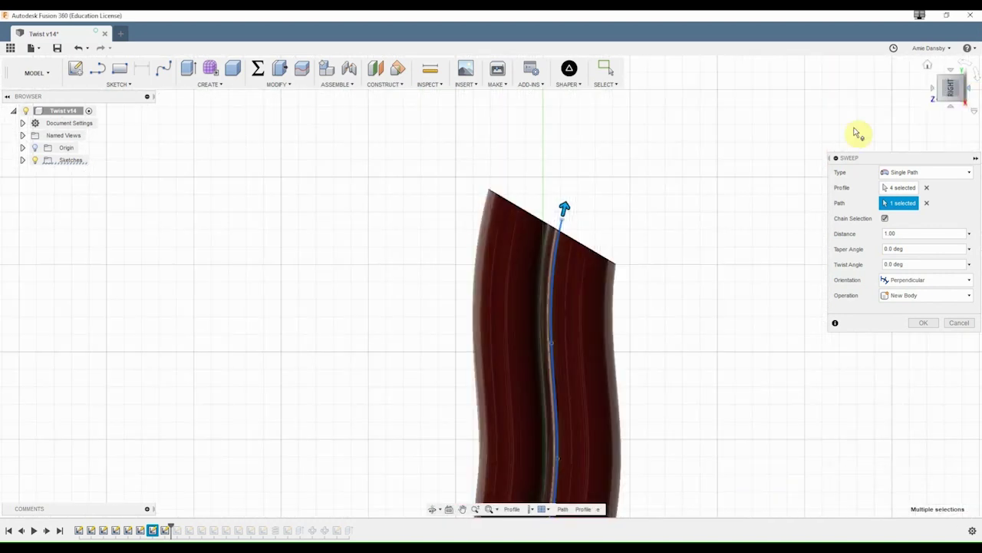
scroll(671, 244, up, 2)
scroll(670, 312, down, 5)
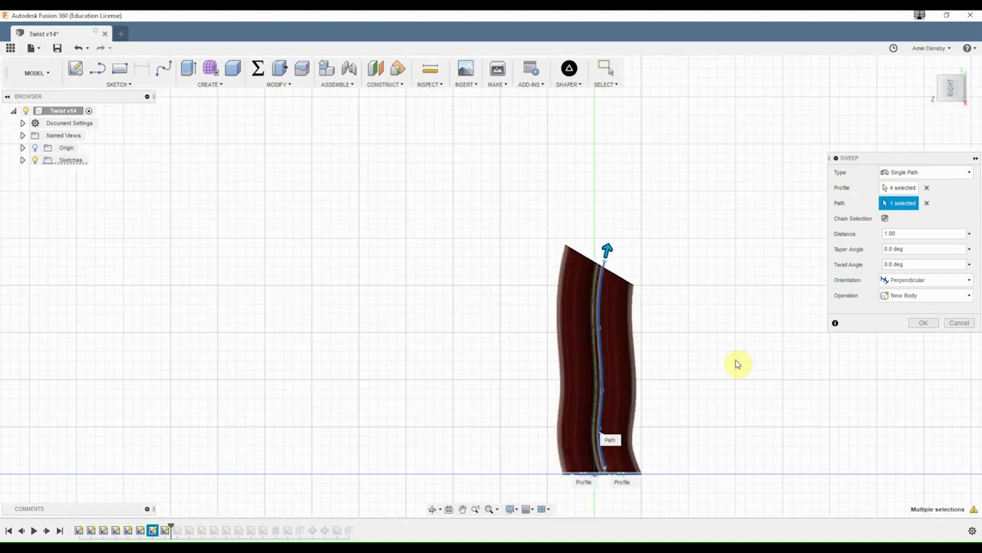
click(978, 74)
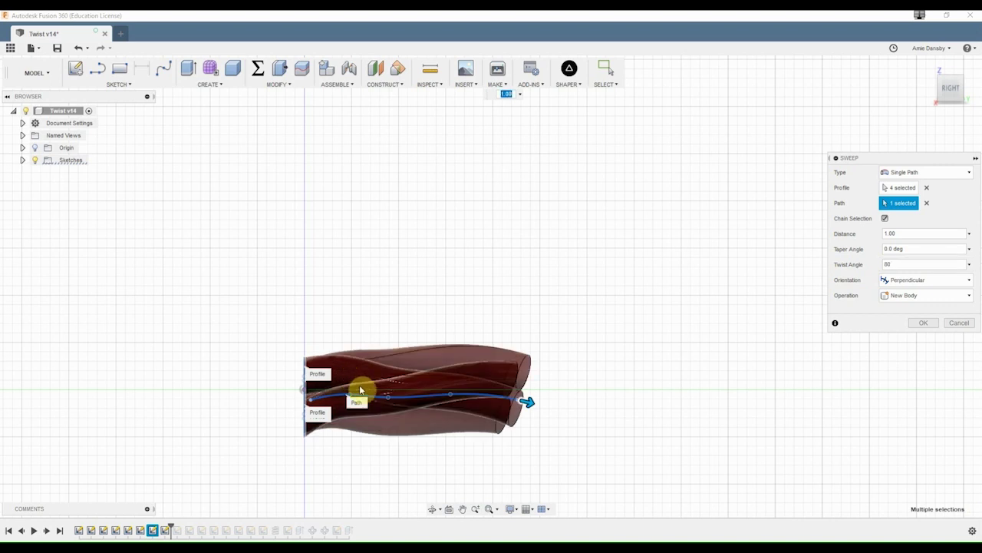
scroll(420, 398, down, 1)
click(901, 261)
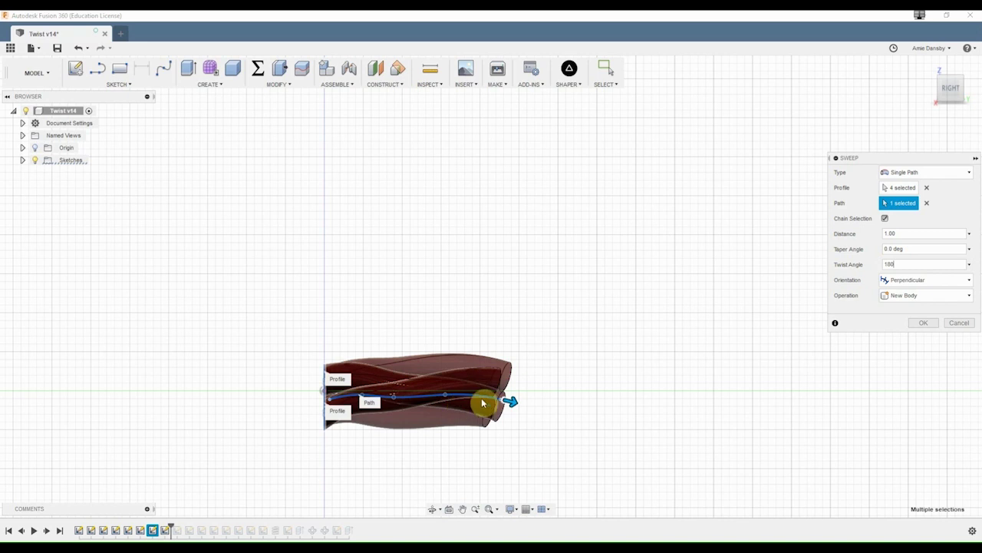
text(180)
key(Return)
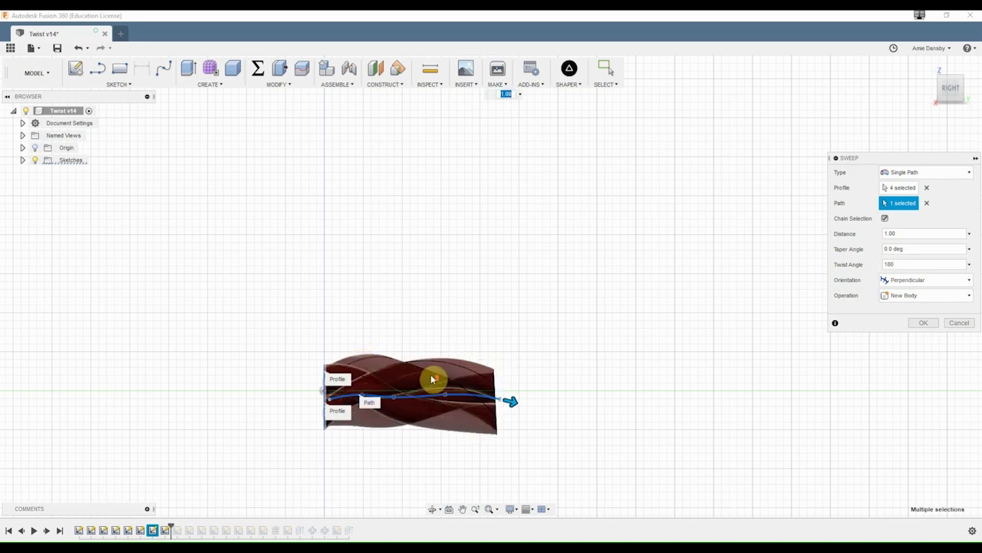
scroll(432, 380, up, 4)
scroll(434, 395, down, 2)
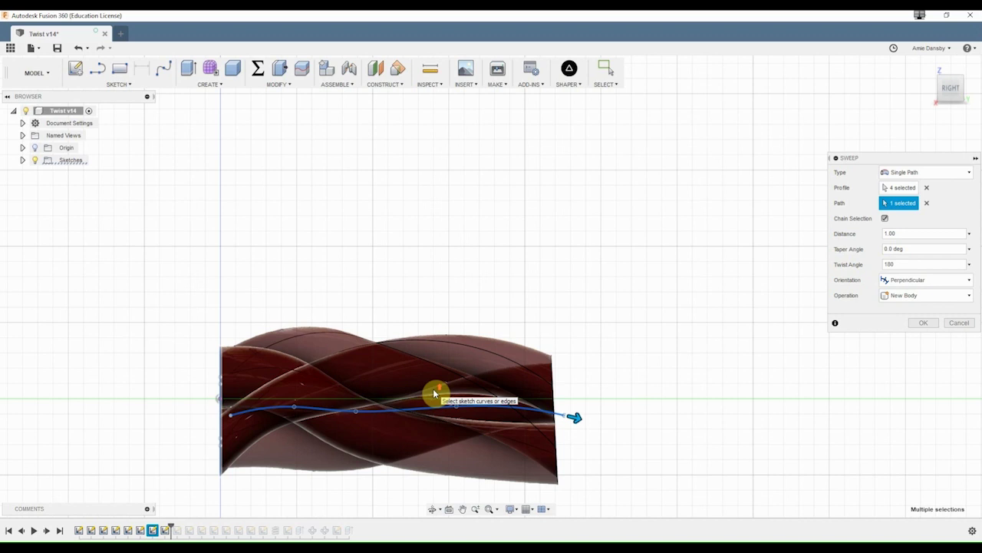
click(924, 323)
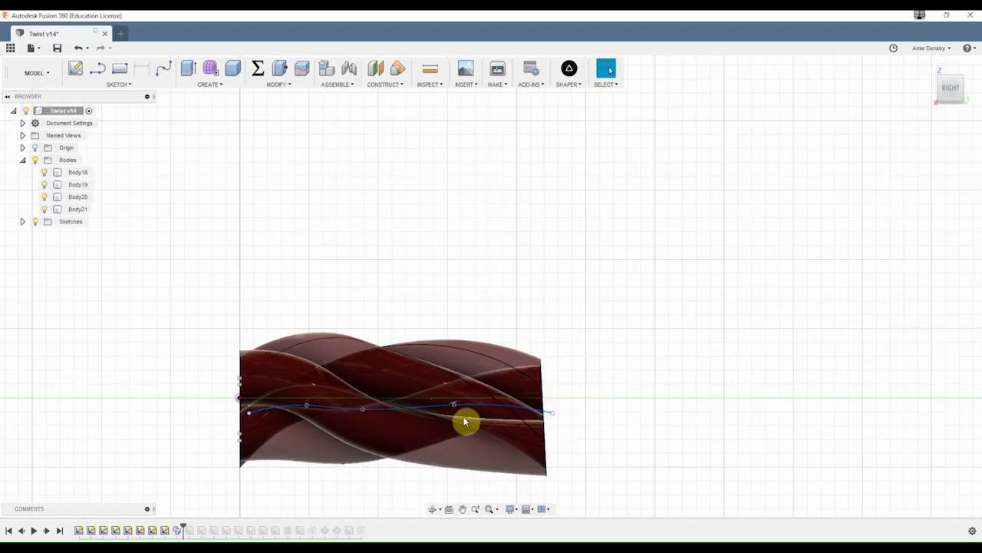
Step: Switch to the Render workspace and apply the glossy red appearance to the strands, removing the appearances already applied to the bodies
click(38, 73)
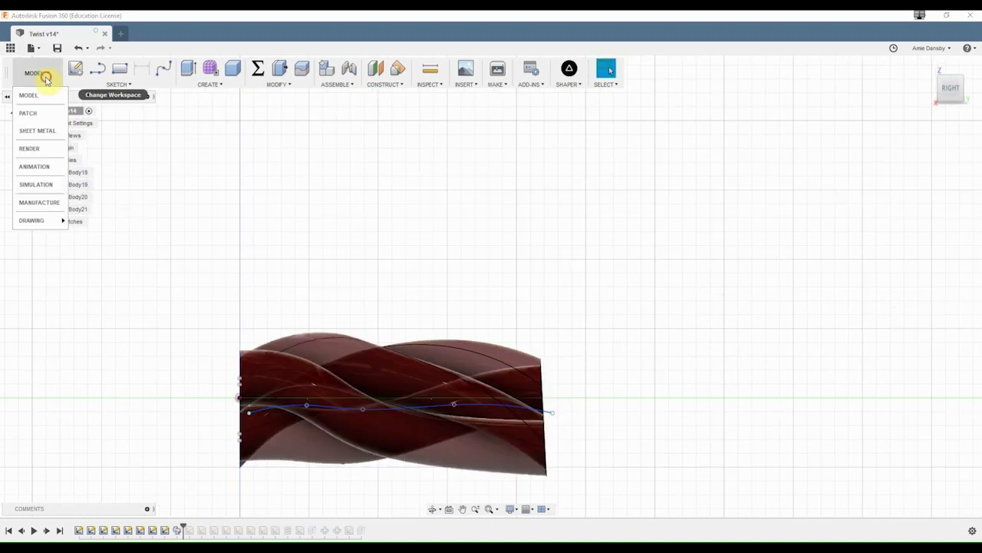
click(35, 148)
click(75, 69)
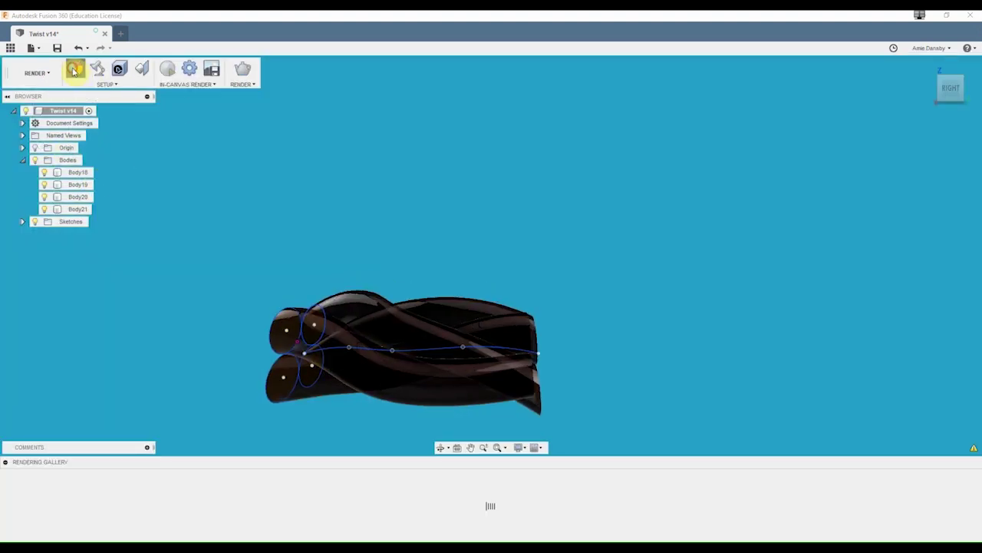
drag(786, 247, 407, 367)
drag(776, 255, 292, 392)
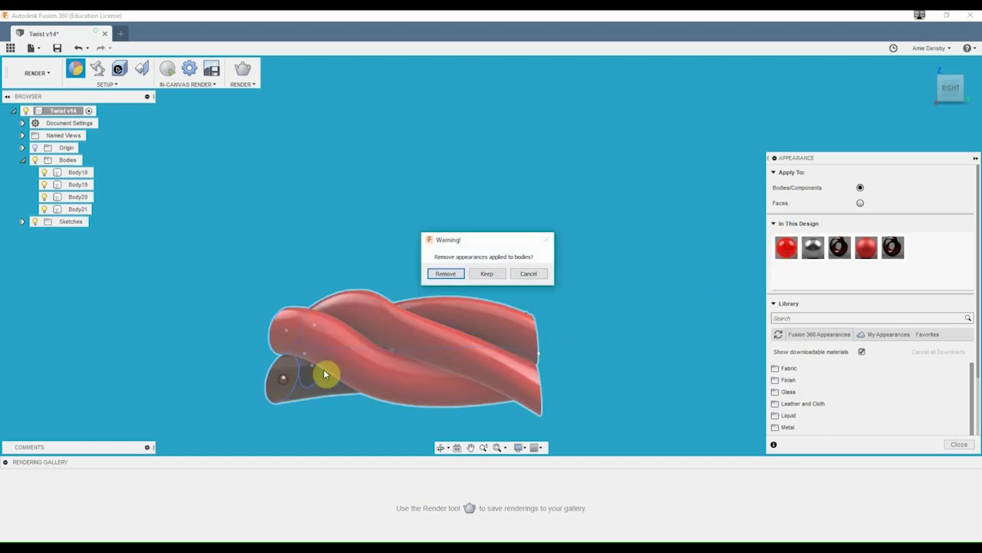
click(445, 272)
Step: Hide the sketches, examine the red twisted strands from several angles, and return to the Model workspace
shift+middle_drag(525, 336, 419, 287)
scroll(509, 327, down, 2)
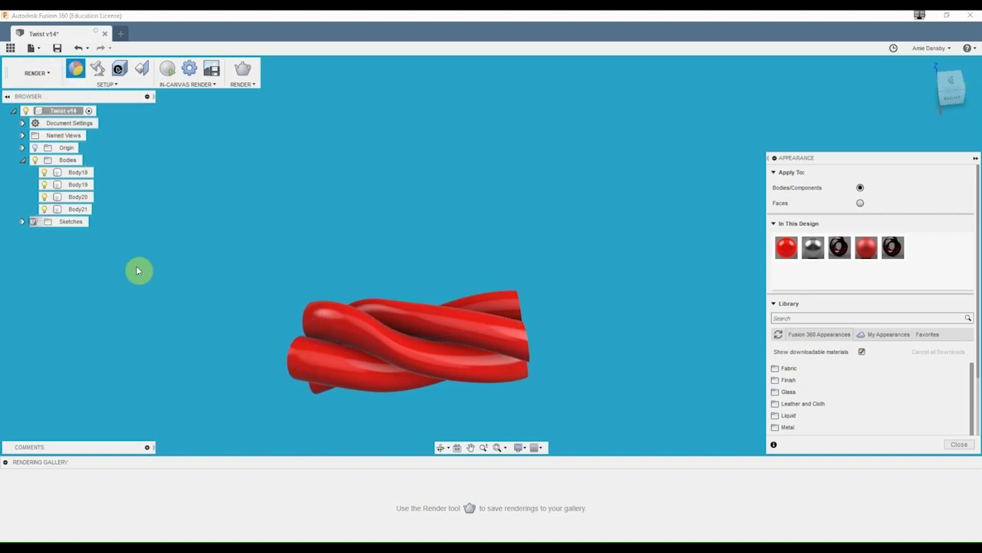
scroll(386, 351, down, 1)
scroll(195, 248, up, 3)
mouse_move(426, 347)
middle_down()
mouse_move(376, 197)
mouse_move(333, 238)
mouse_move(368, 204)
mouse_move(391, 202)
mouse_move(330, 214)
mouse_move(343, 231)
mouse_move(327, 221)
middle_up()
click(33, 73)
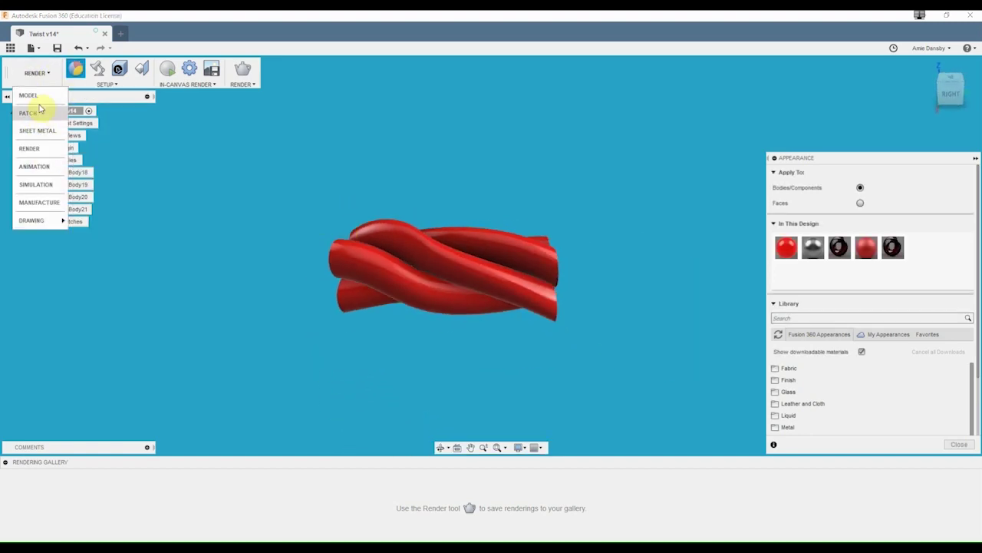
click(29, 96)
scroll(341, 358, up, 3)
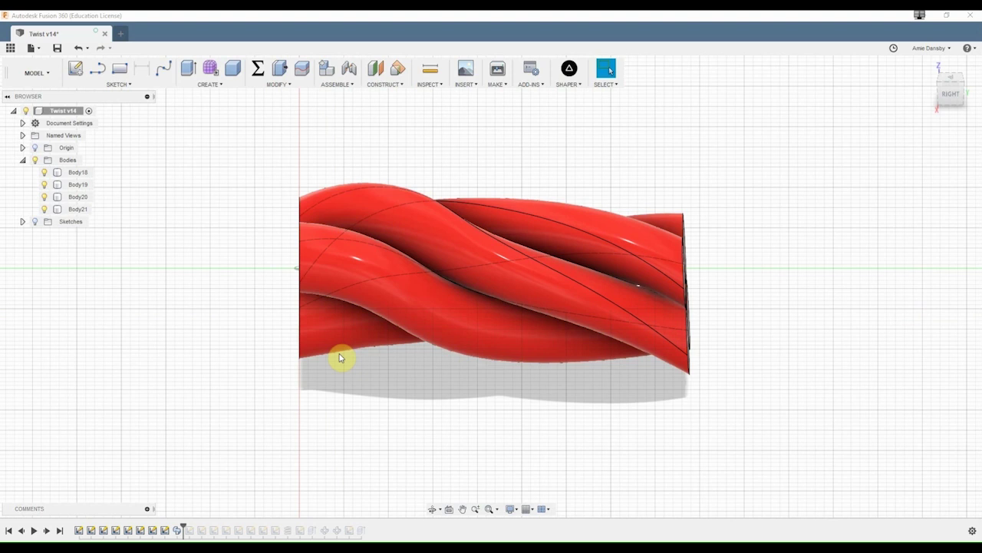
scroll(307, 361, up, 2)
scroll(318, 362, down, 4)
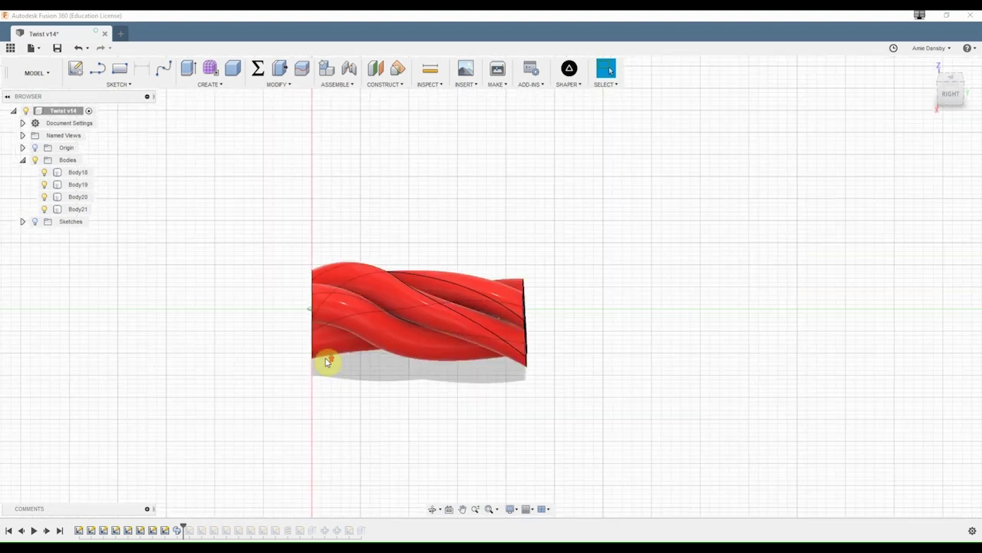